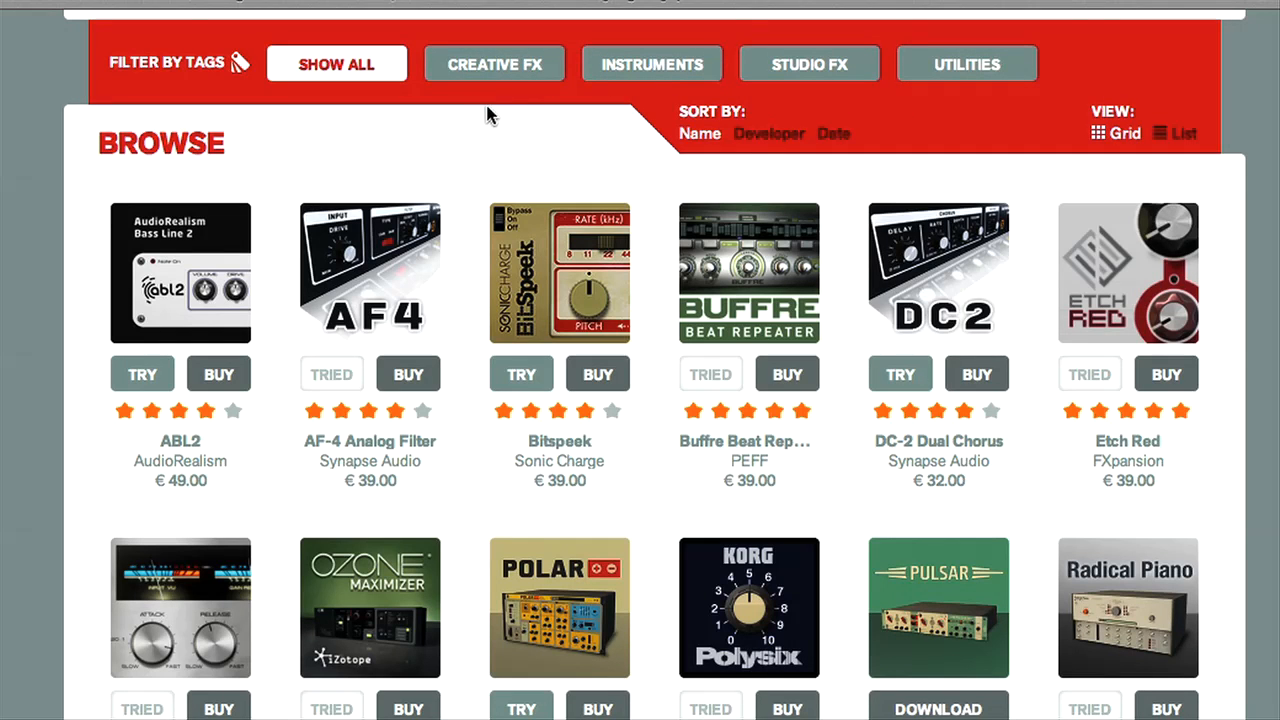
Filter the Rack Extension shop by Creative FX and open the Buffre Beat Repeater product.
left_click(484, 77)
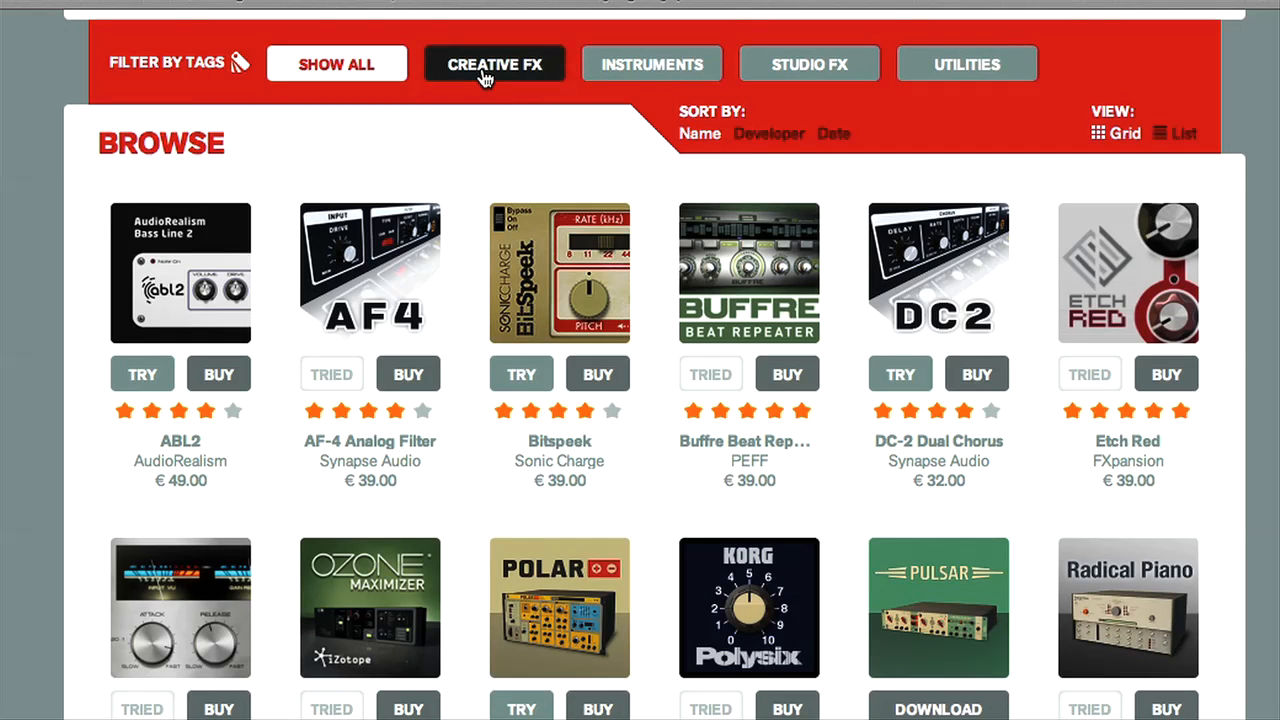
scroll(522, 320, "down", 2)
scroll(522, 320, "down", 1)
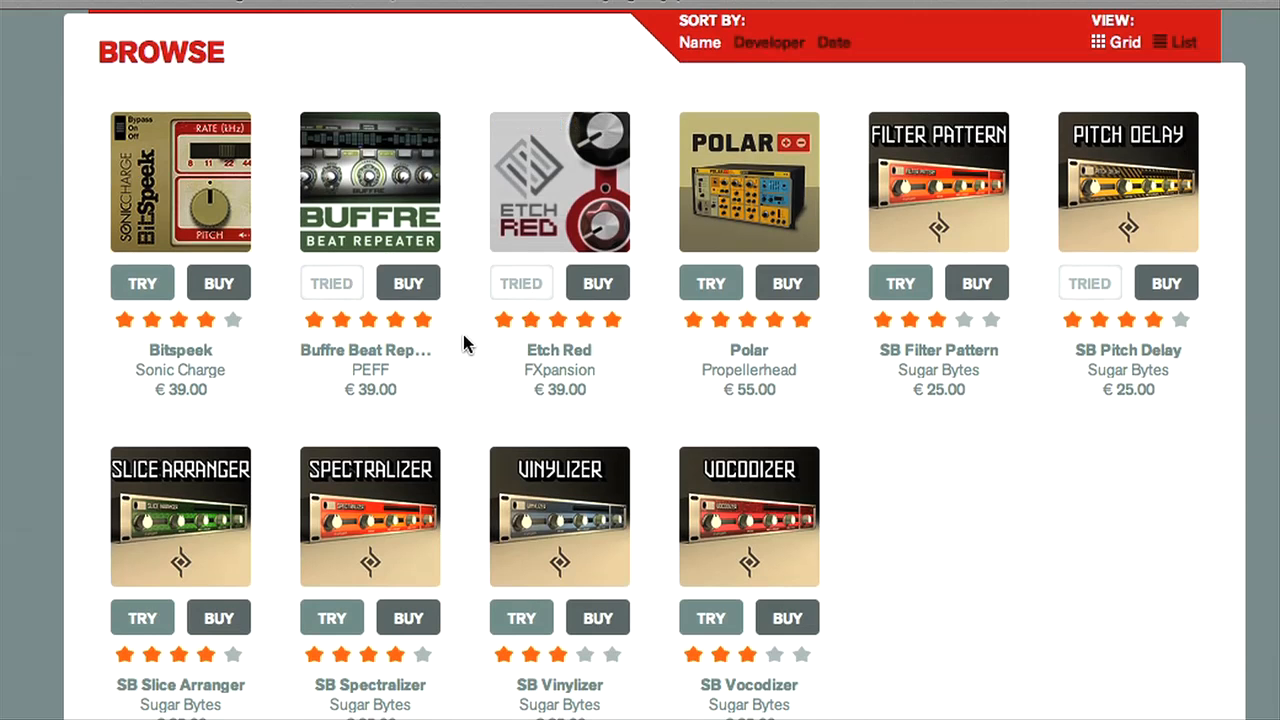
left_click(369, 190)
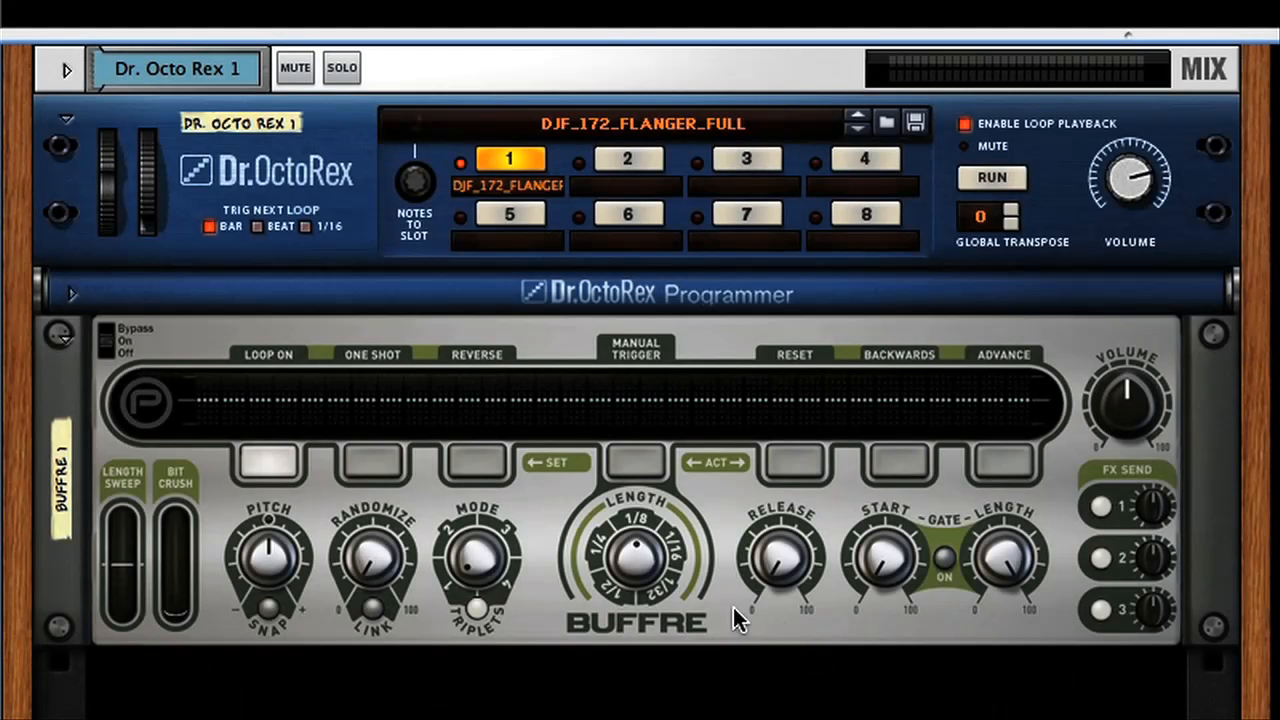
Try Buffre's Manual Trigger and set its Length knob to 1/16.
left_click(632, 462)
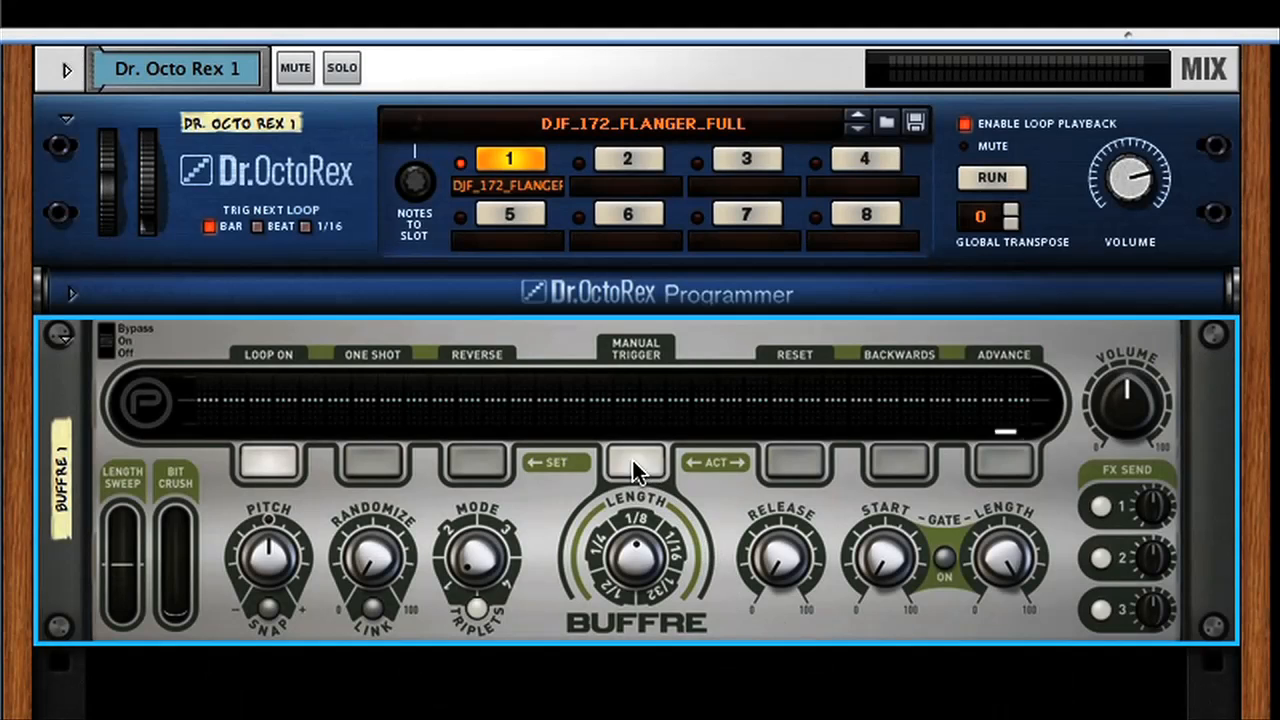
left_click(632, 461)
left_click_drag(633, 563, 634, 551)
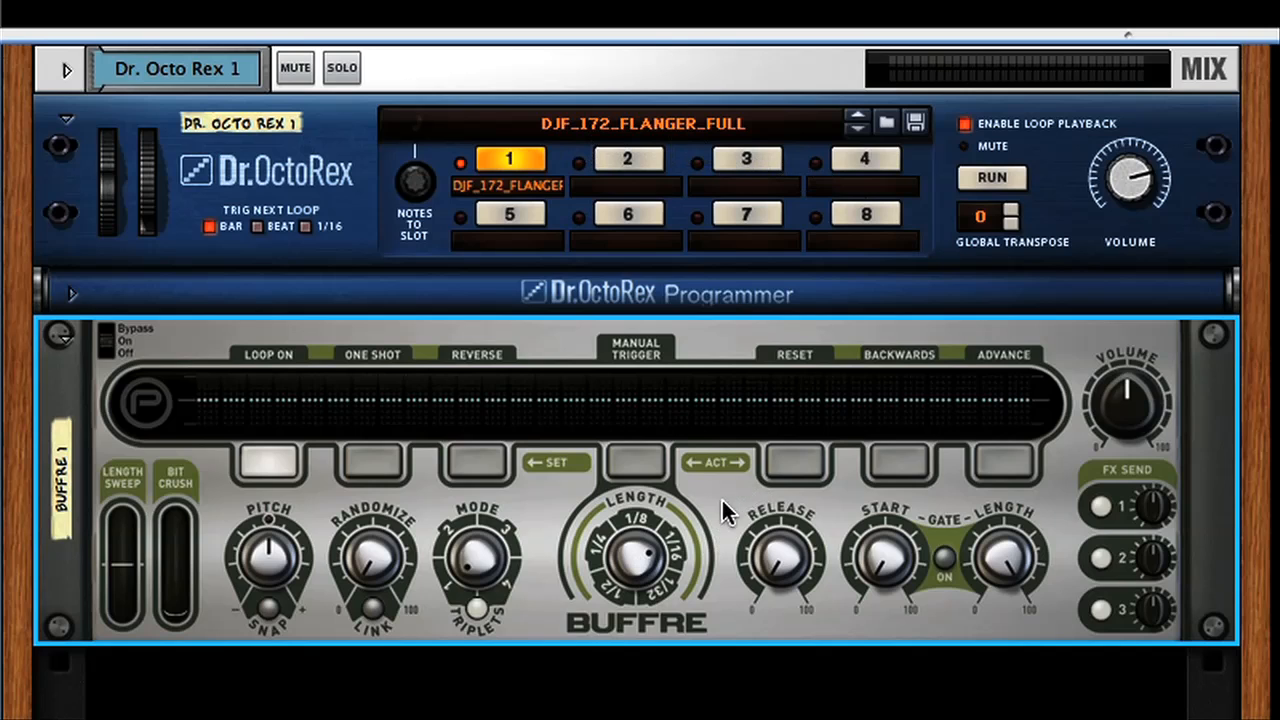
Start playback of the Dr. Octo Rex loop and manually trigger Buffre repeats with Length set to 1/4.
key("space")
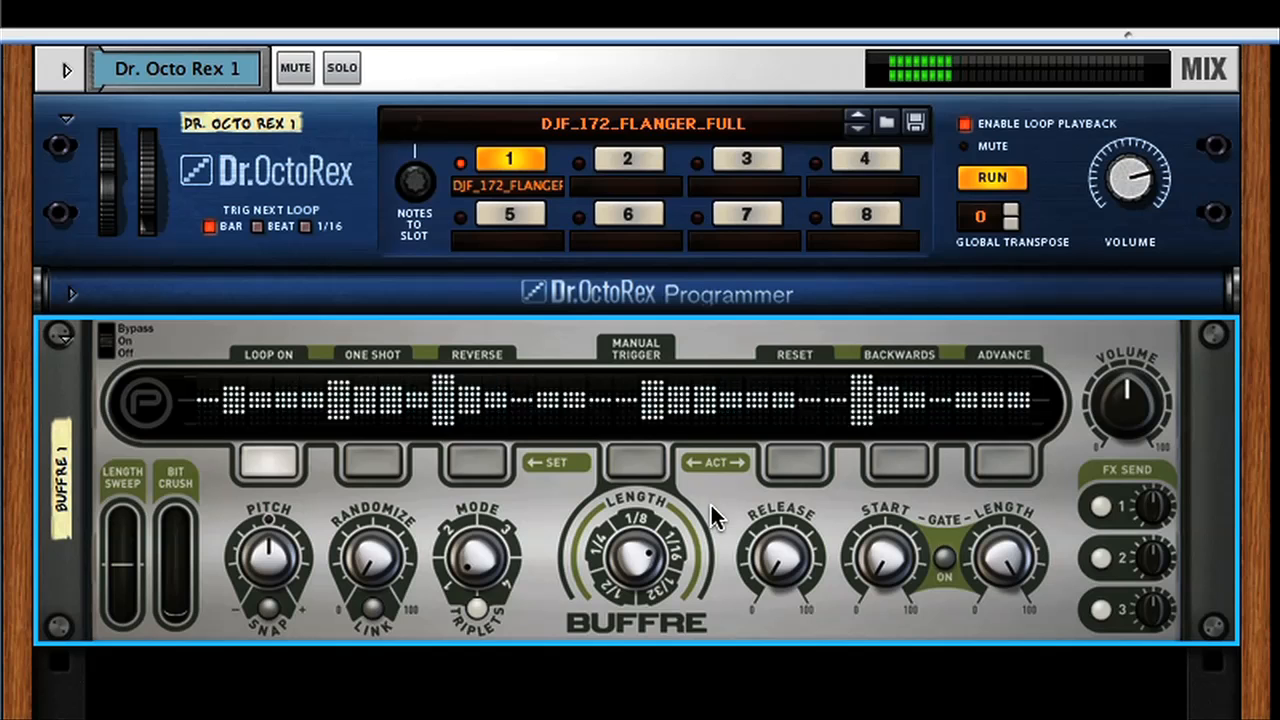
left_click_drag(640, 562, 632, 578)
left_click(636, 460)
left_click(636, 462)
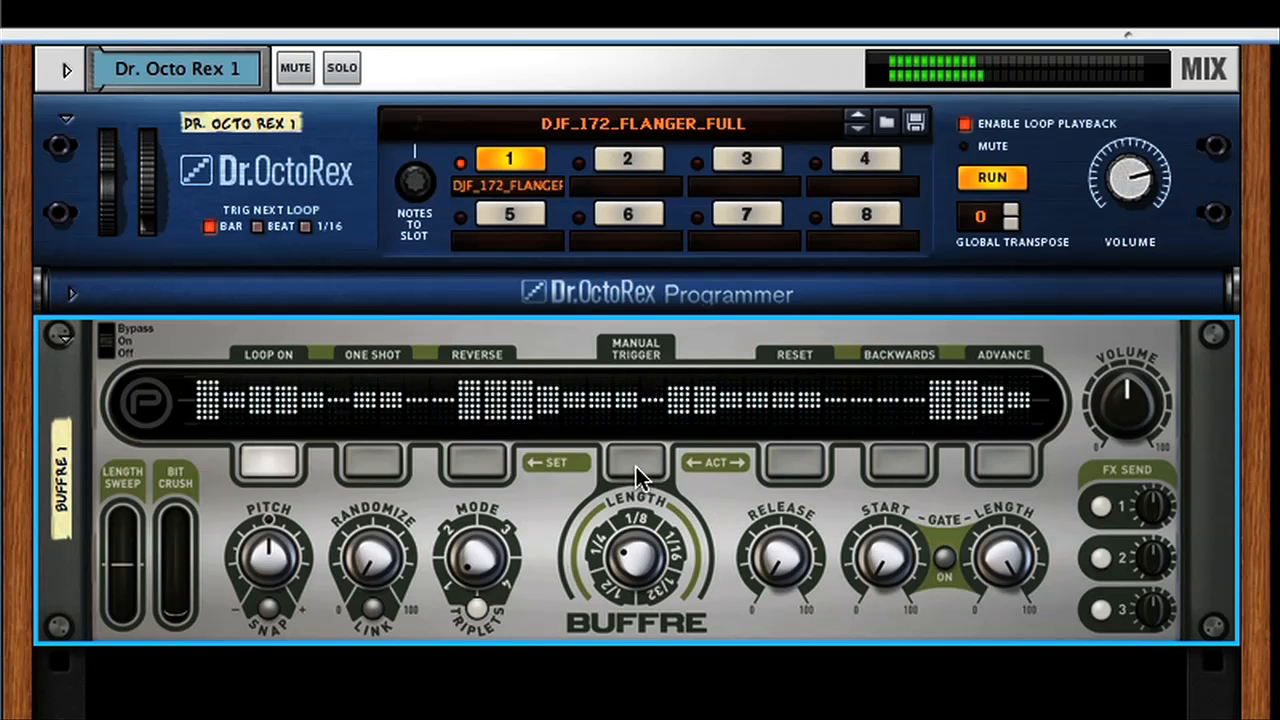
left_click(636, 462)
Manually trigger repeats during playback while varying Buffre's Length between 1/4 and 1/32, finishing at 1/32.
left_click_drag(641, 577, 641, 490)
left_click(628, 458)
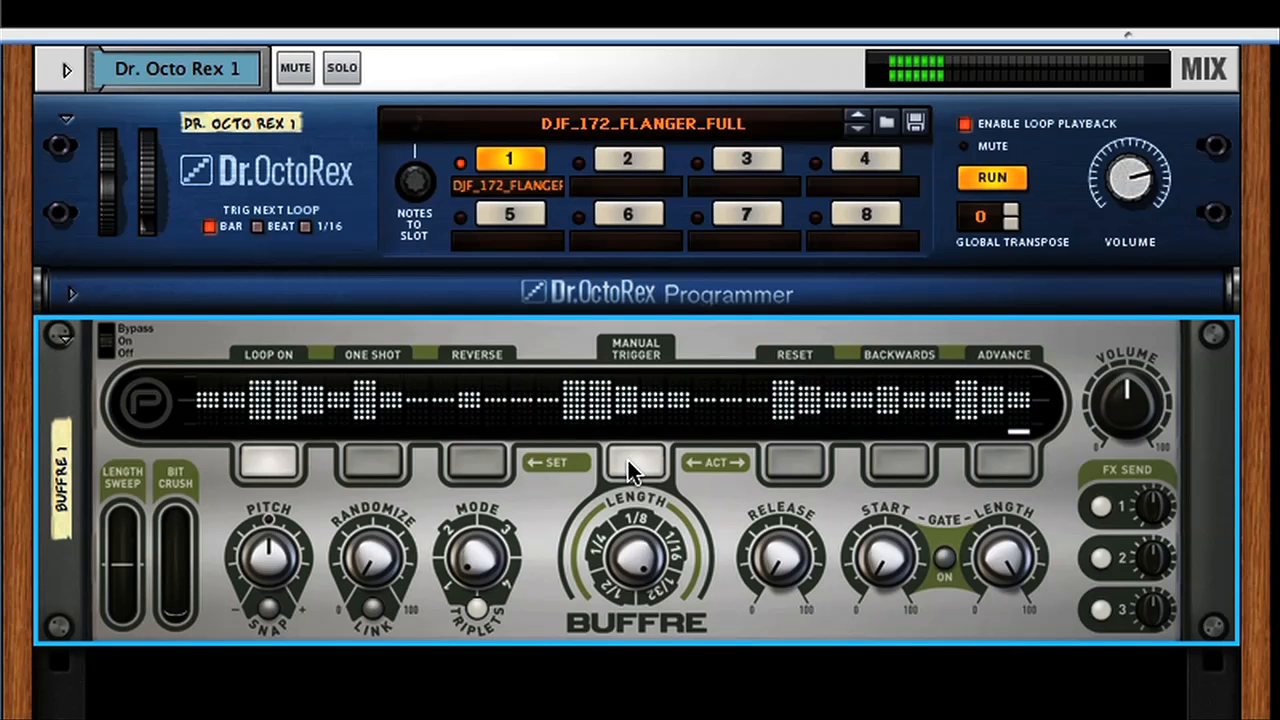
left_click_drag(635, 551, 638, 565)
left_click(636, 460)
left_click(636, 460)
left_click(636, 460)
left_click(632, 459)
left_click(632, 460)
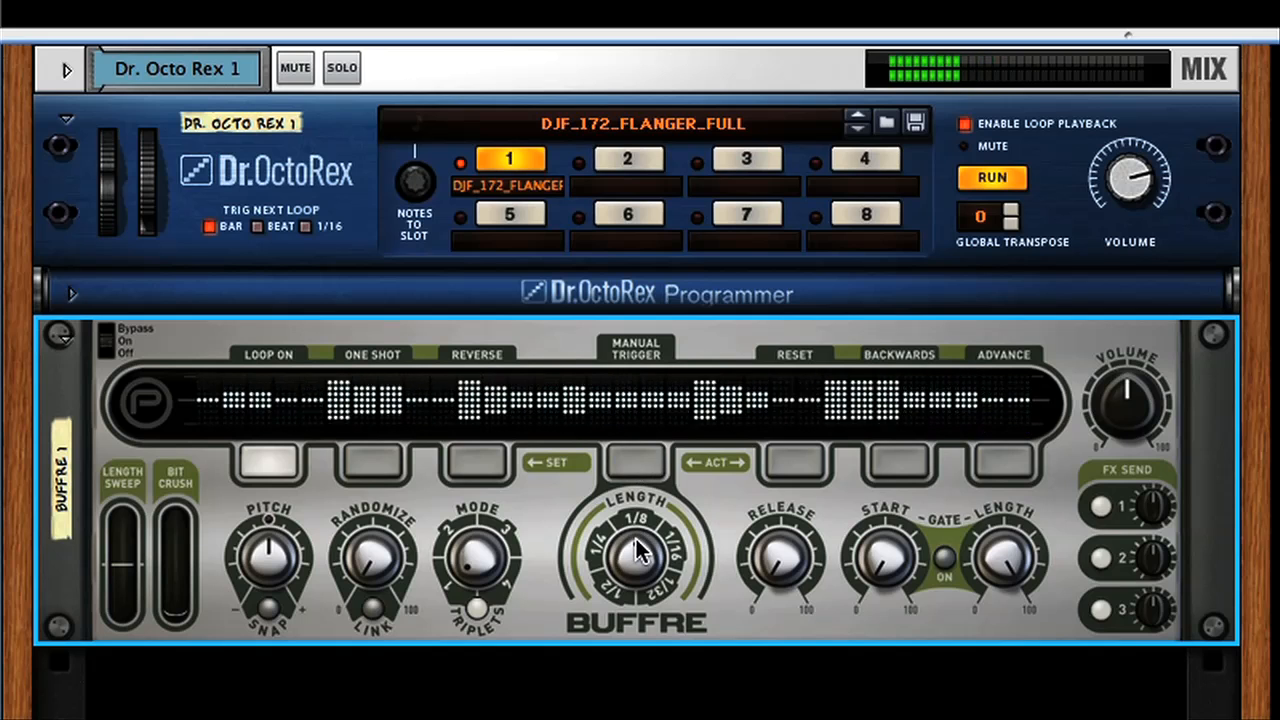
left_click(632, 460)
left_click(629, 461)
left_click(626, 459)
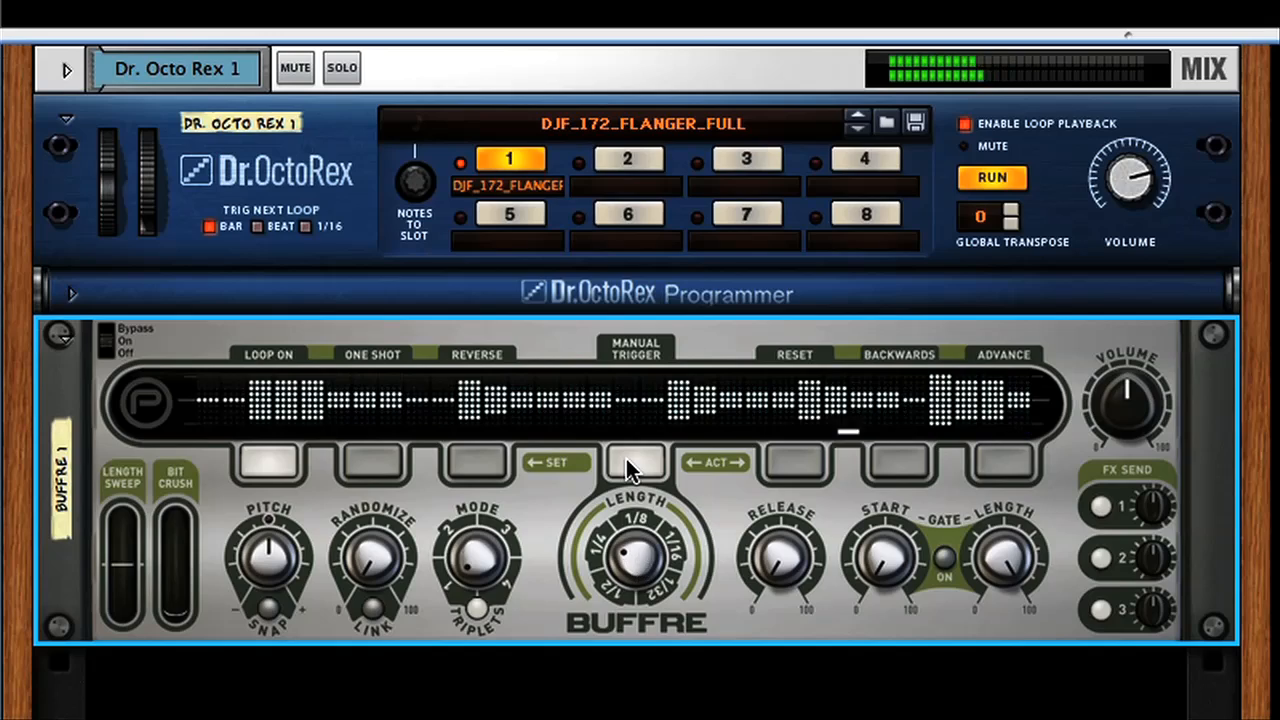
left_click_drag(634, 562, 632, 533)
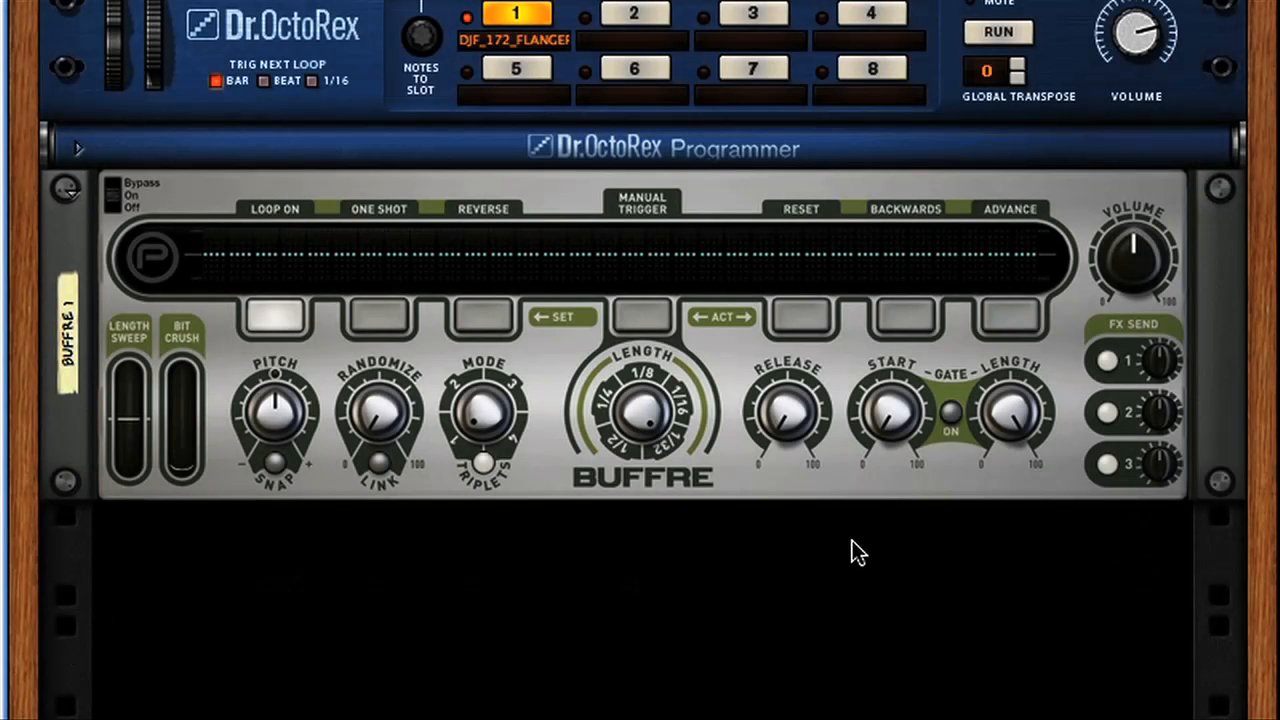
Show the On-screen Piano Keys and position them over the middle of the Buffre device.
key("F4")
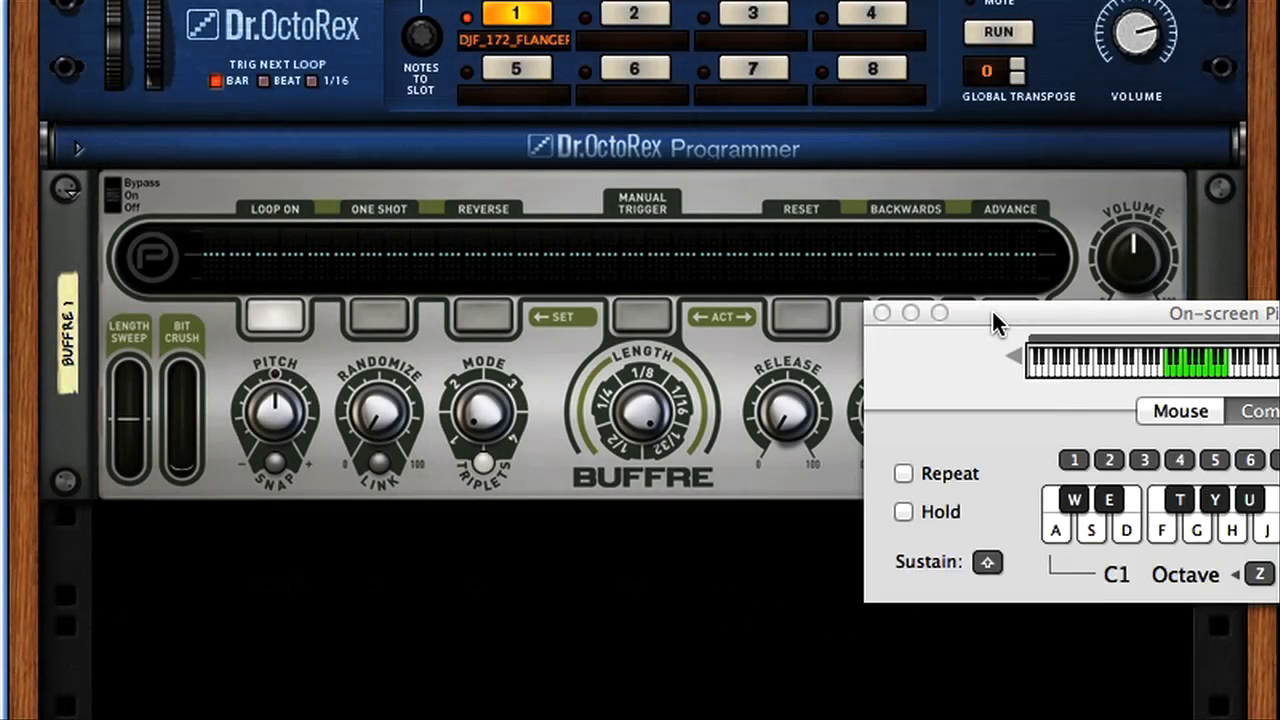
left_click_drag(992, 311, 582, 363)
left_click_drag(864, 367, 727, 353)
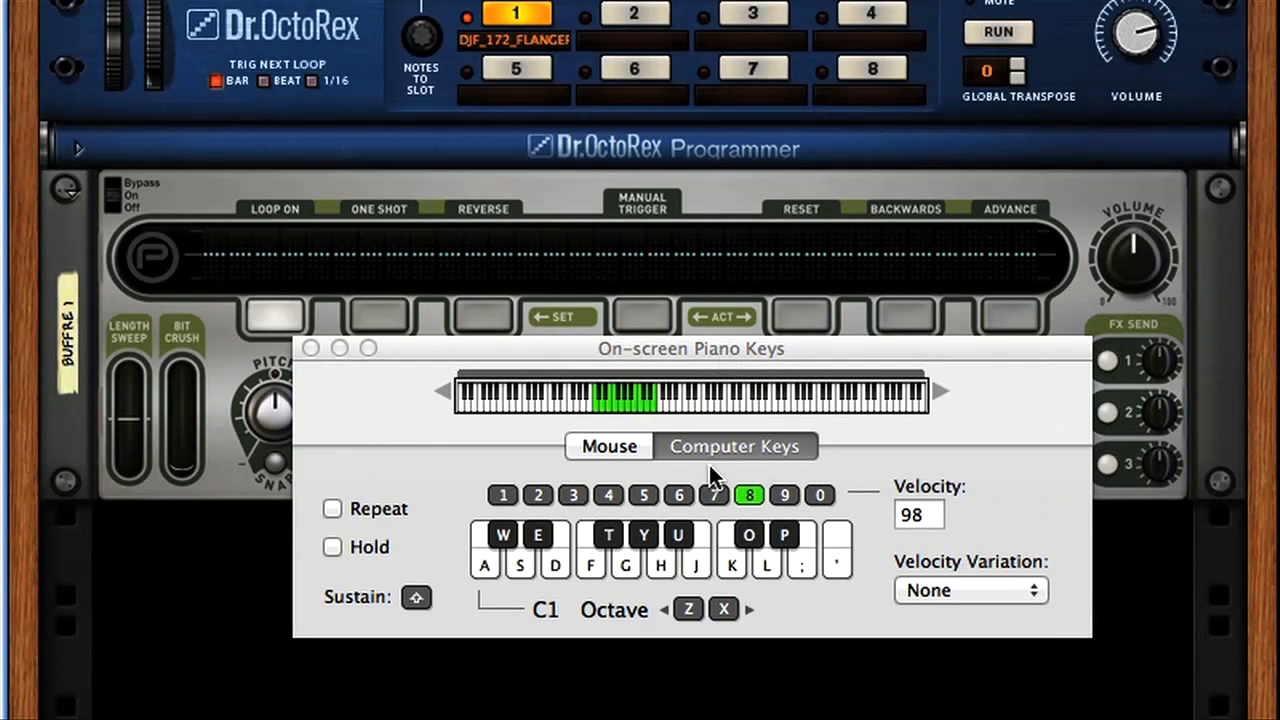
left_click(589, 565)
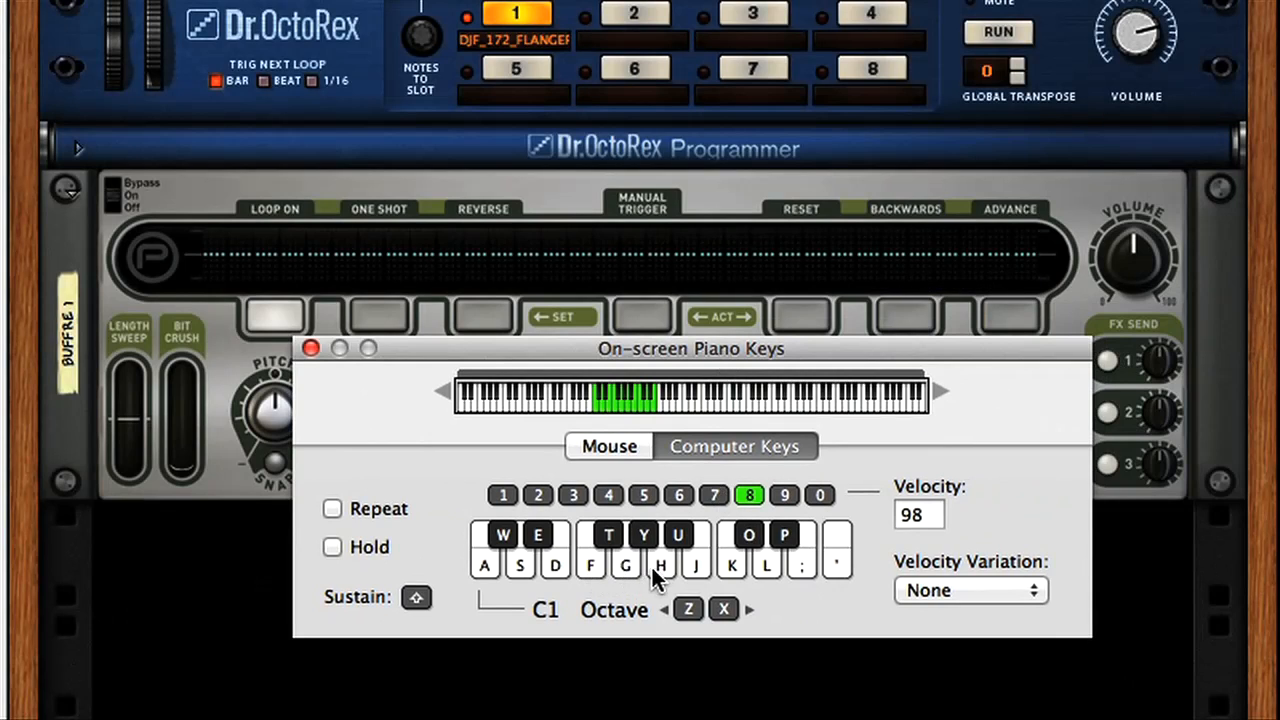
left_click(730, 566)
Reposition the On-screen Piano Keys so Buffre's Pitch, Randomize and Mode knobs are uncovered, and select Buffre.
left_click_drag(672, 348, 650, 487)
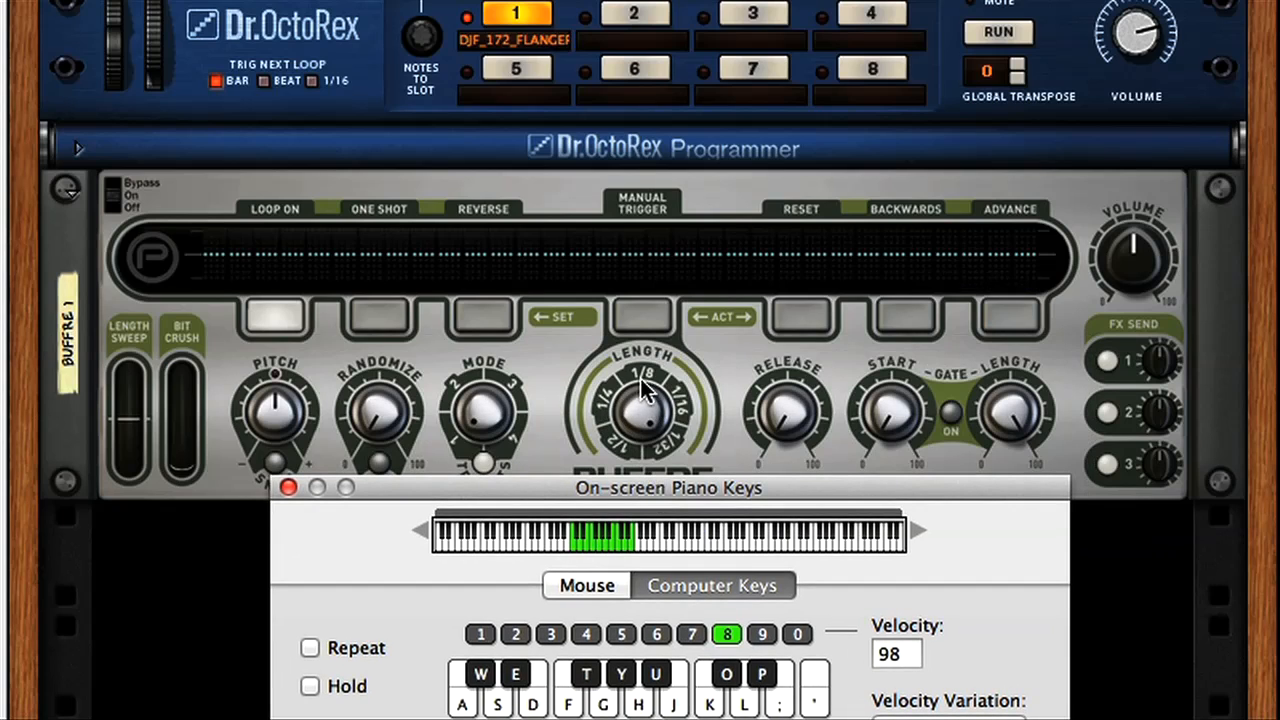
left_click_drag(677, 484, 680, 332)
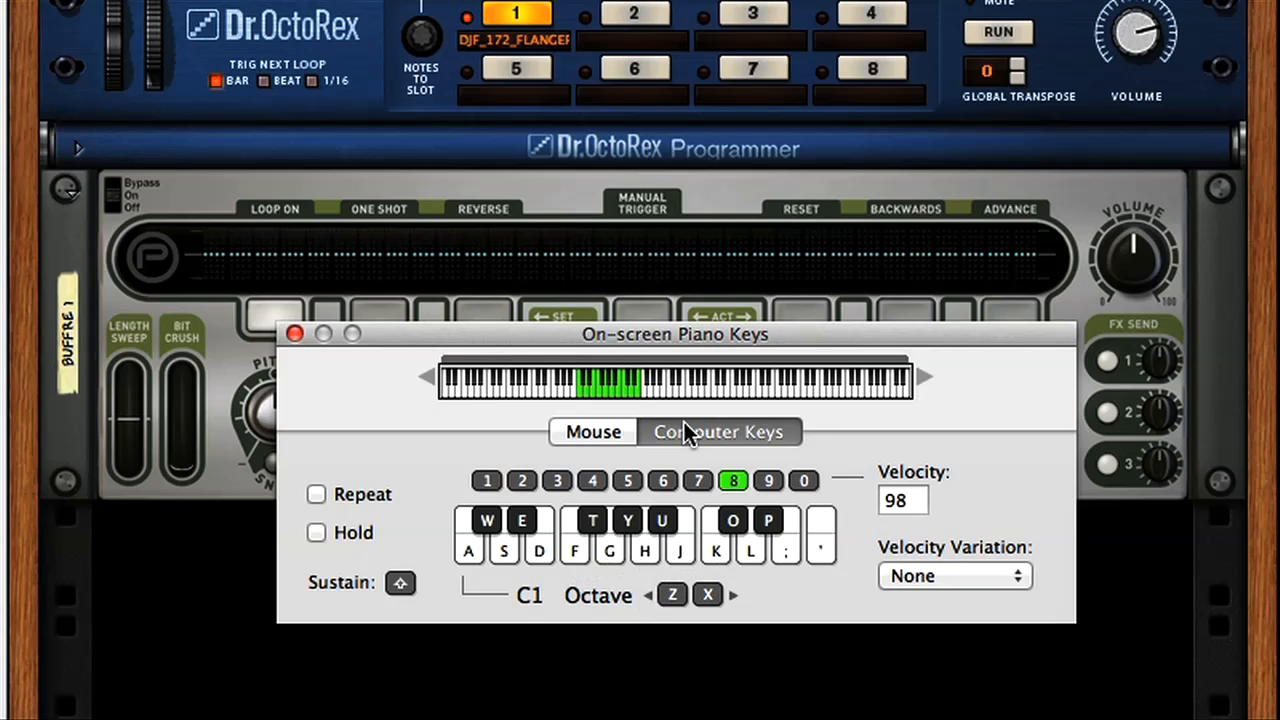
left_click_drag(529, 336, 783, 308)
left_click(489, 480)
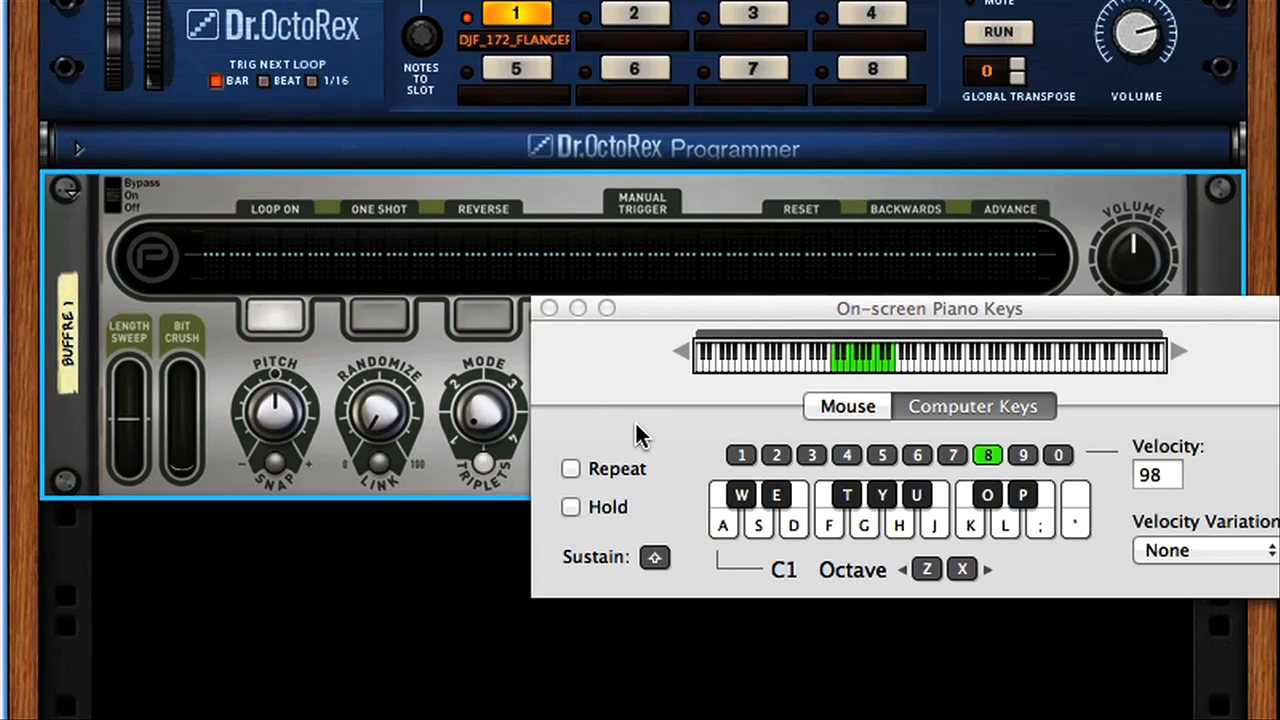
Play the loop and trigger Buffre repeats with varied single notes in the C1 octave and just above it.
key("space")
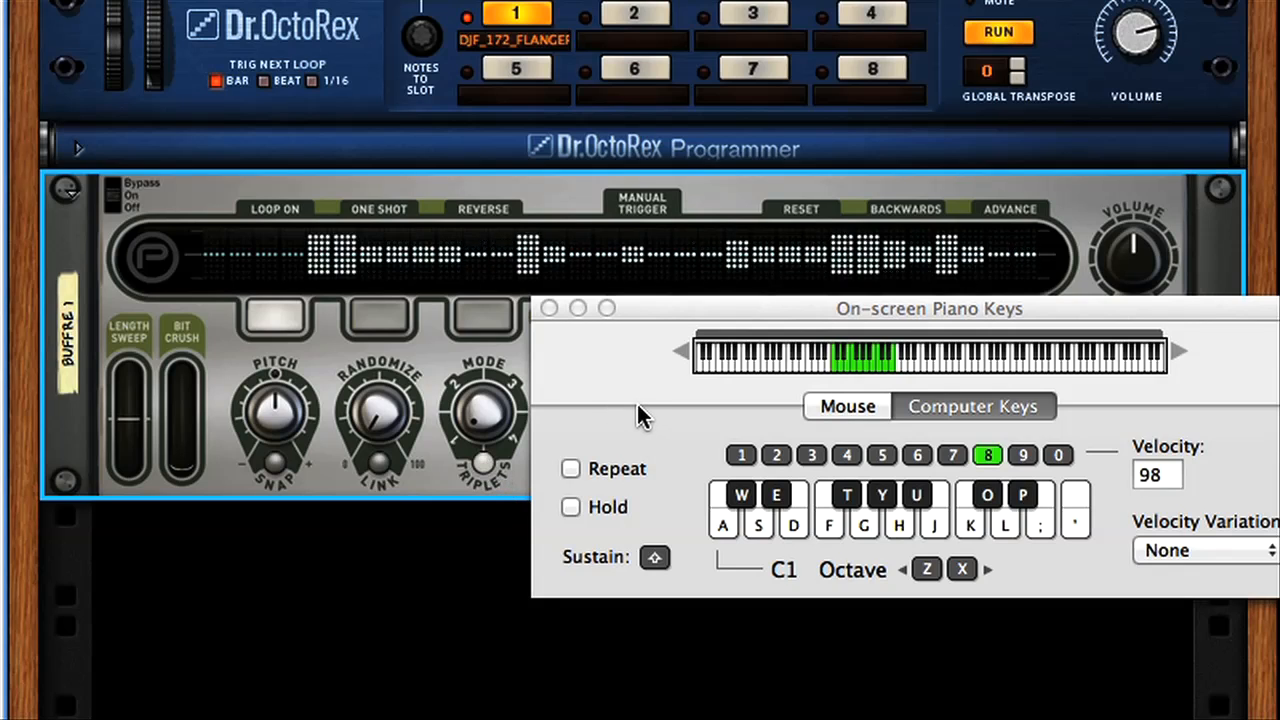
key("t")
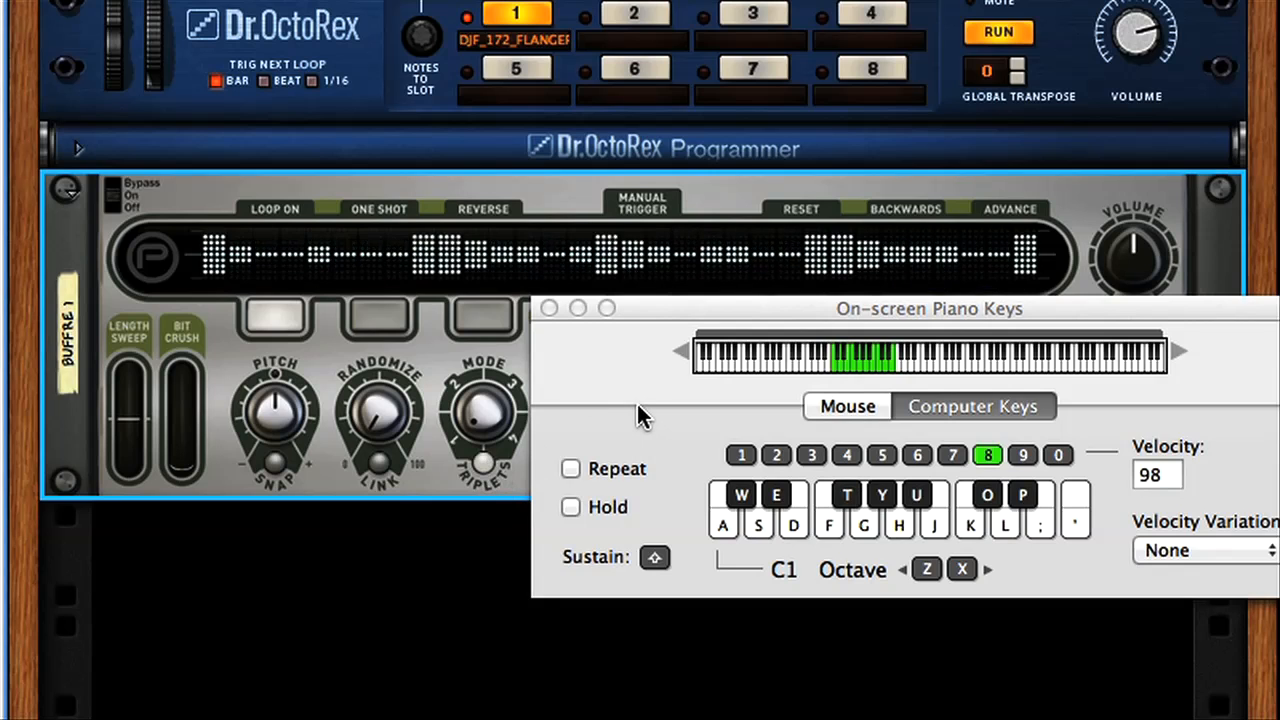
key("g")
key("u")
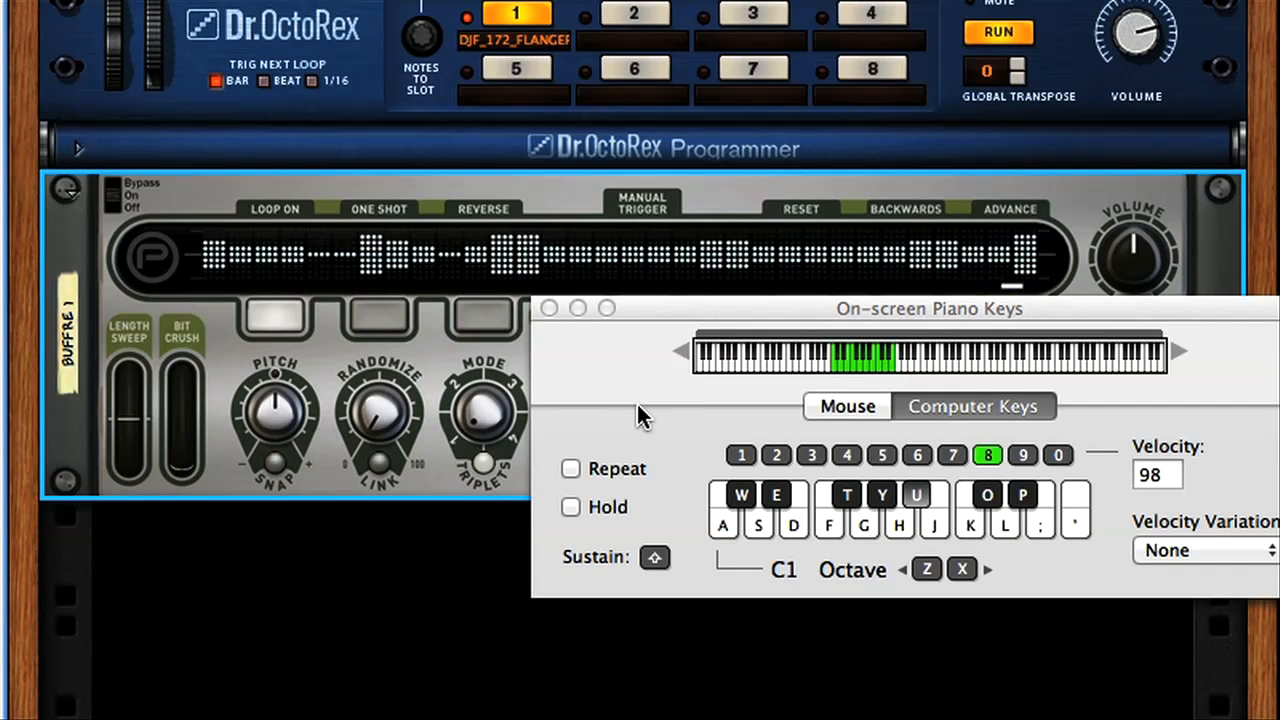
key("g")
key("g")
key("u")
key("u")
key("t")
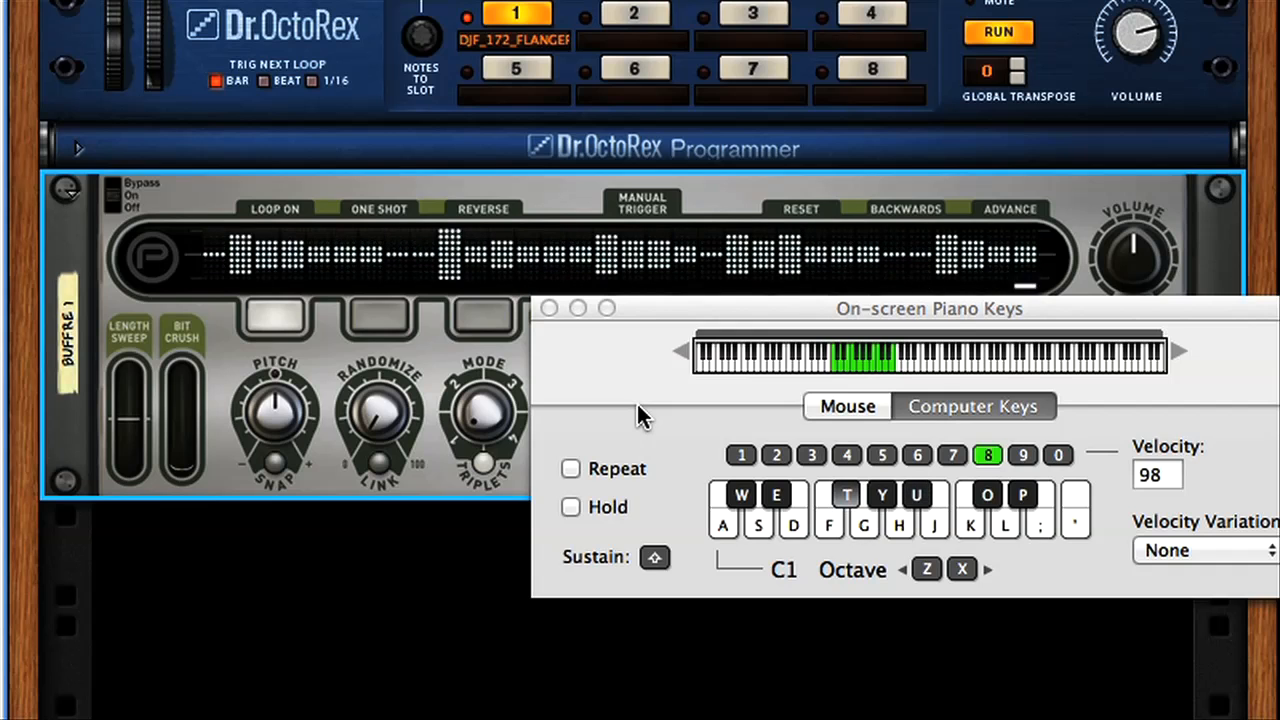
key("t")
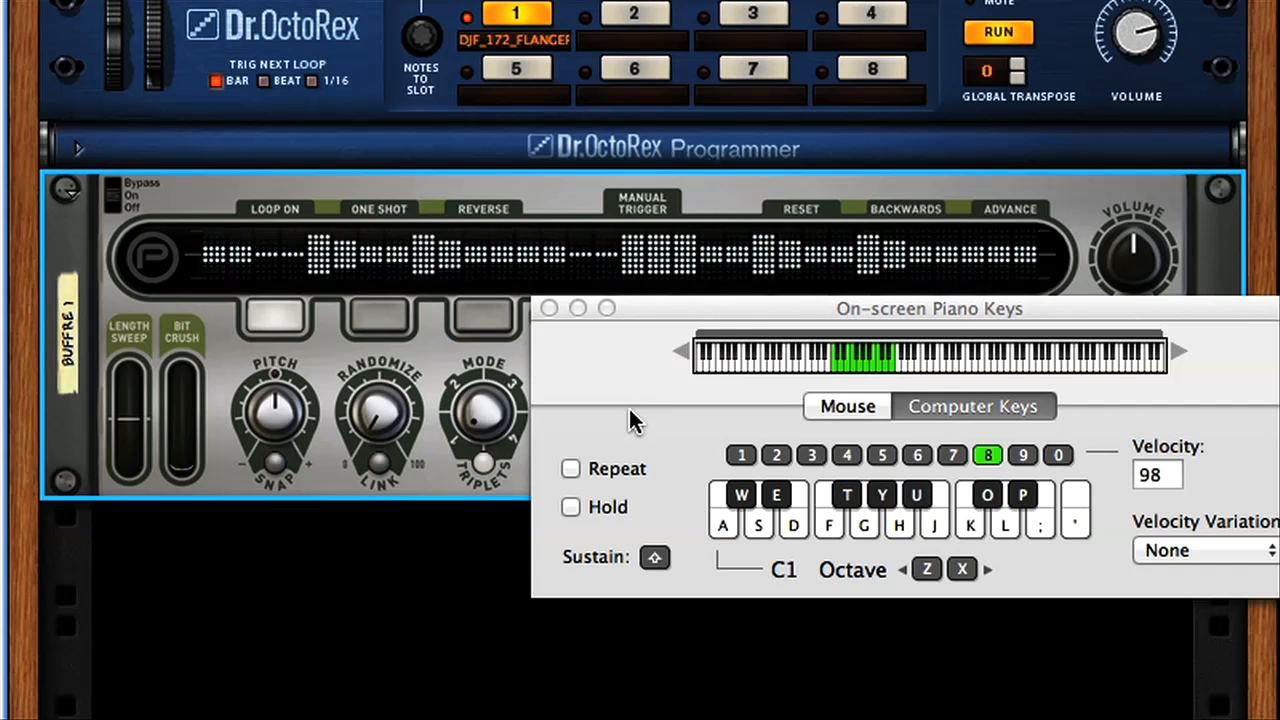
key("t")
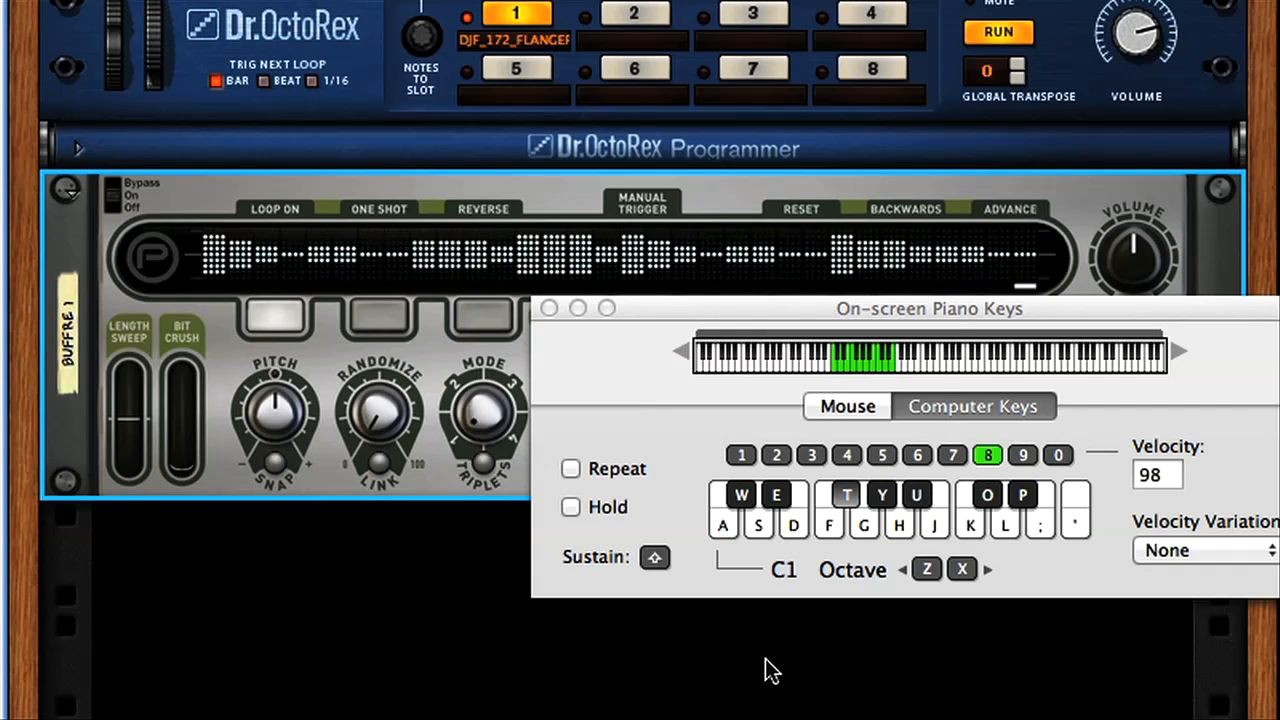
key("g")
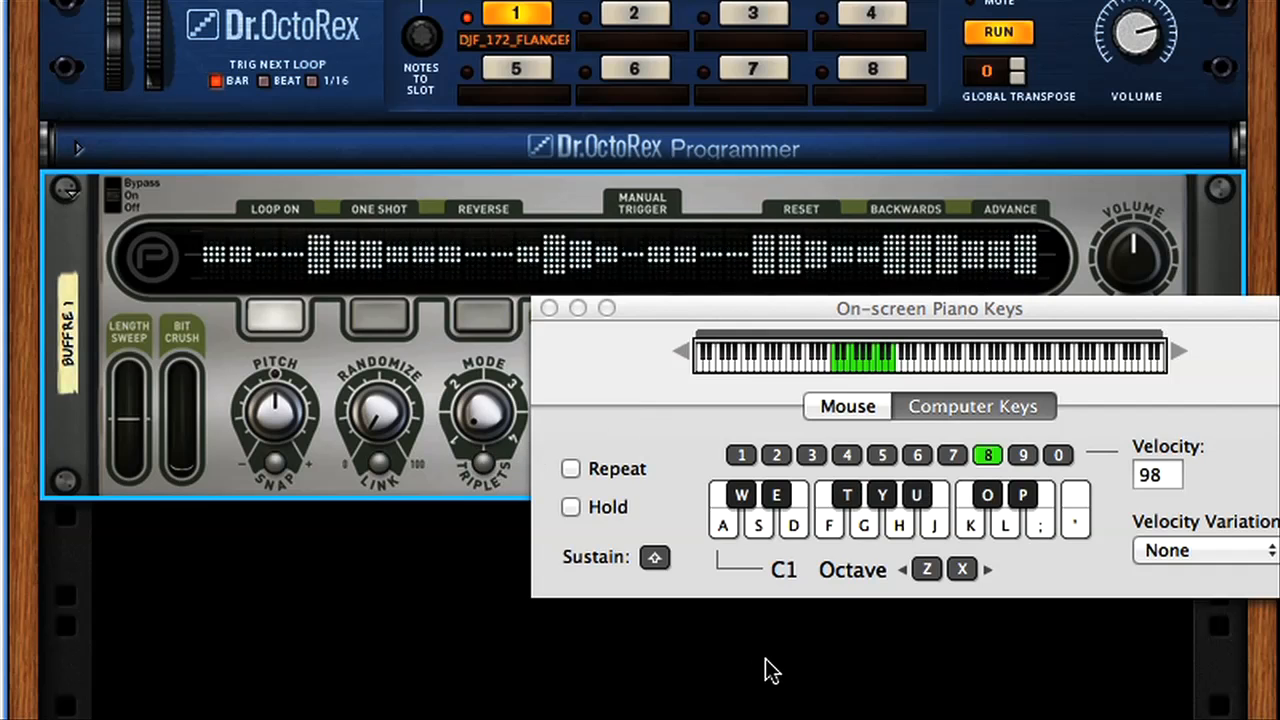
key("f")
key("h")
key("u")
key("j")
key("j")
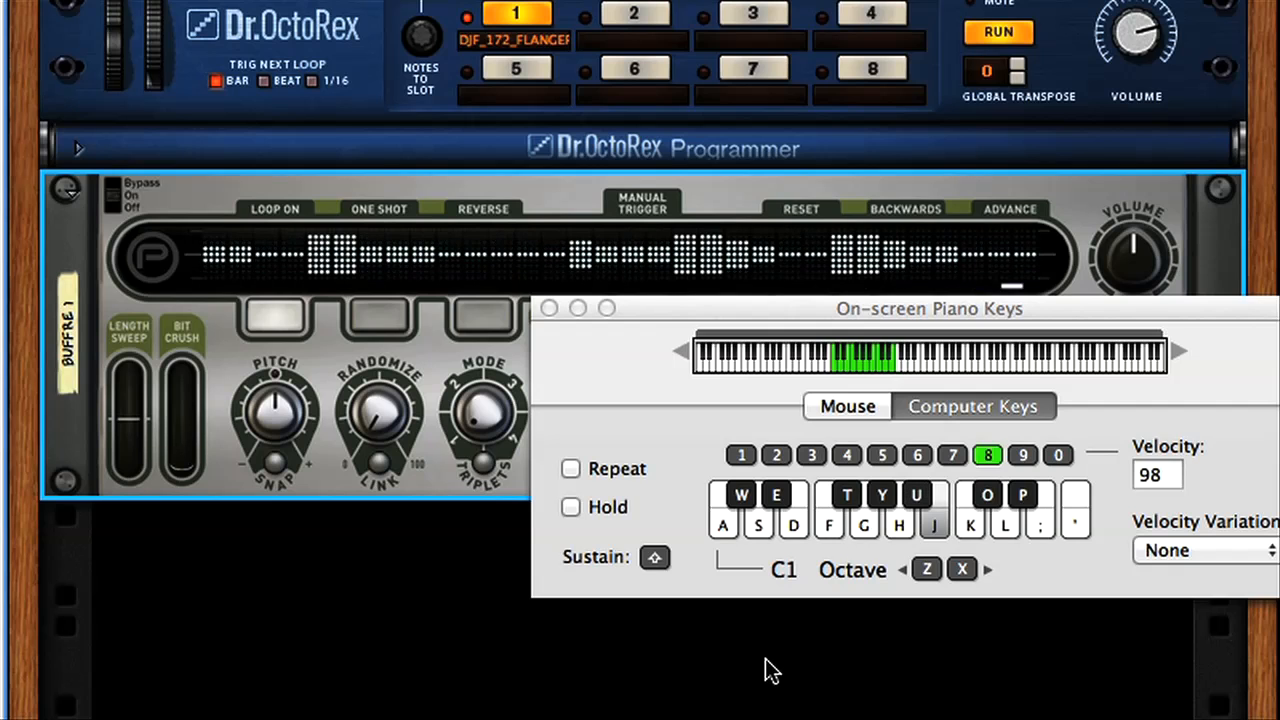
key("g")
key("k")
key("t")
key("u")
key("h")
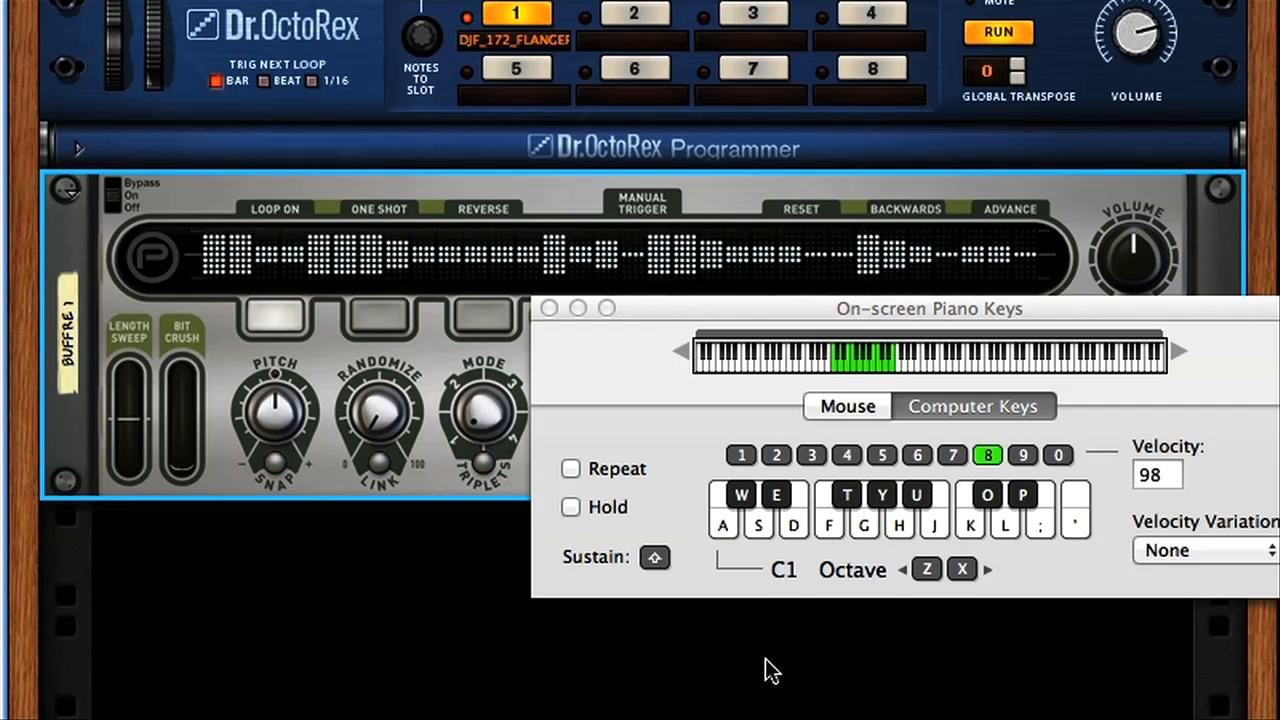
key("j")
key("u")
key("h")
key("j")
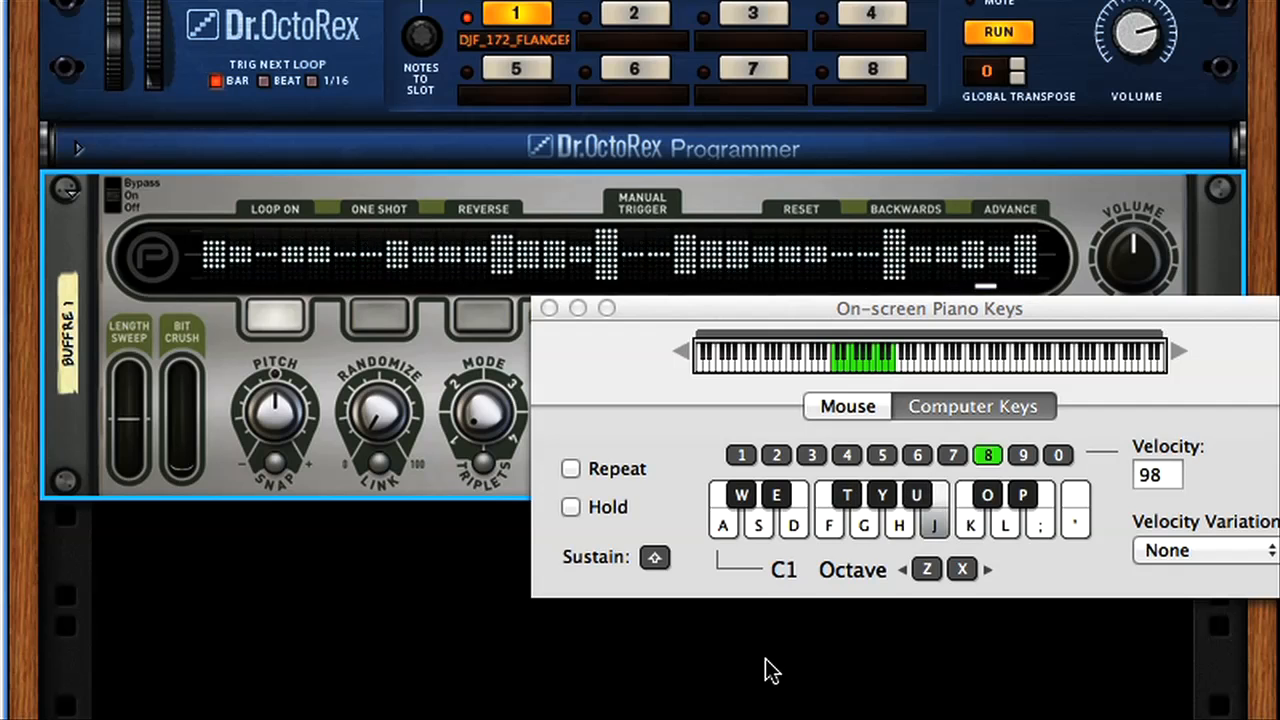
key("g")
key("f")
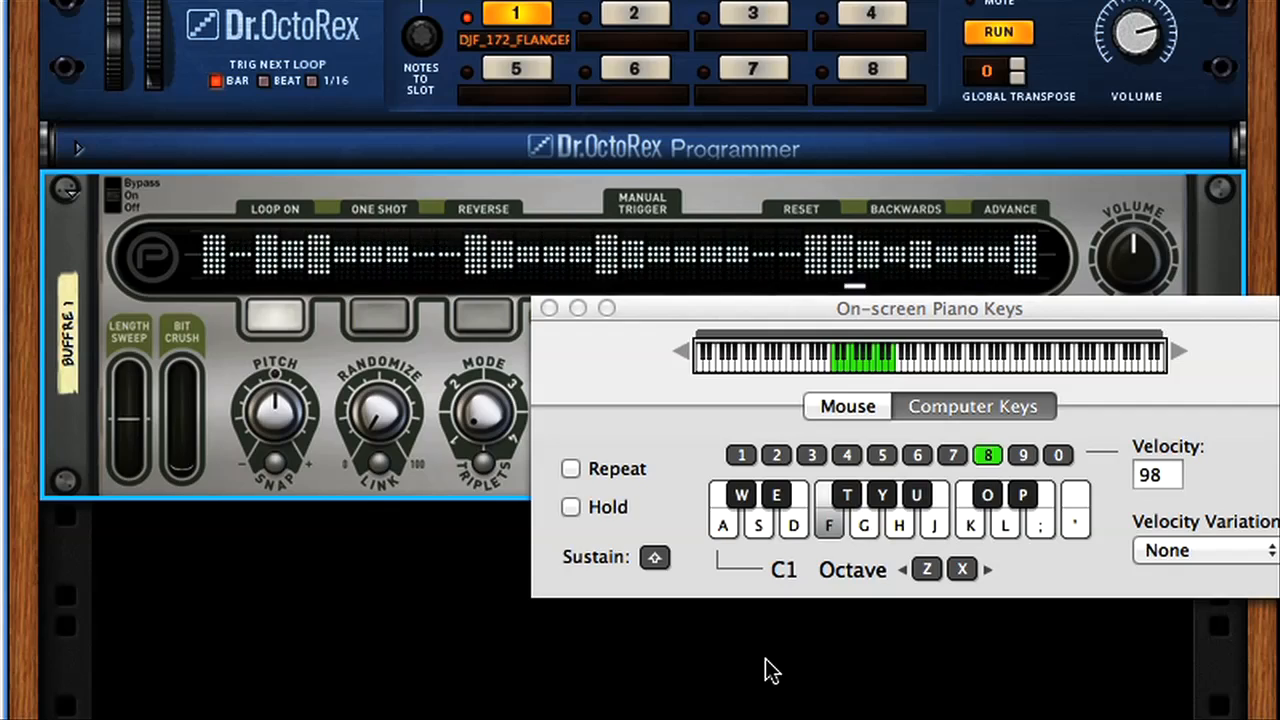
key("l")
key("h")
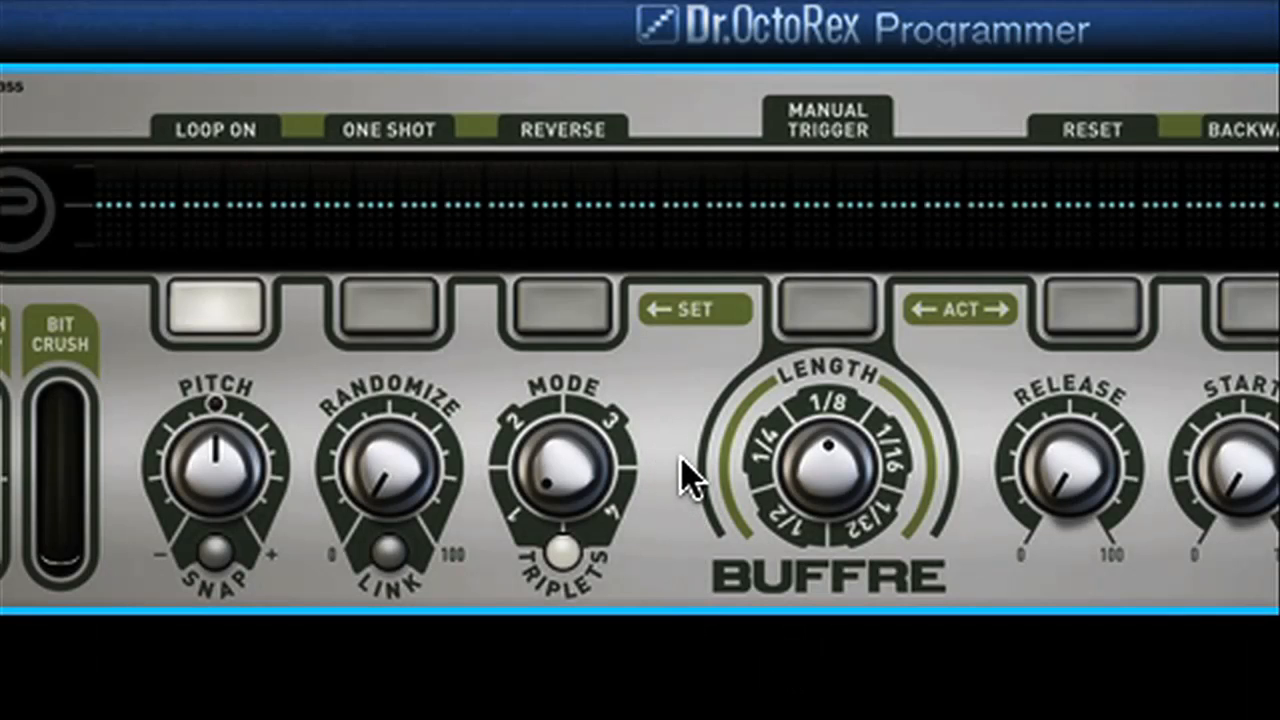
Step Buffre's play mode upward from mode 1 (Past) through mode 3.
mouse_move(563, 468)
left_click_drag(570, 488, 575, 528)
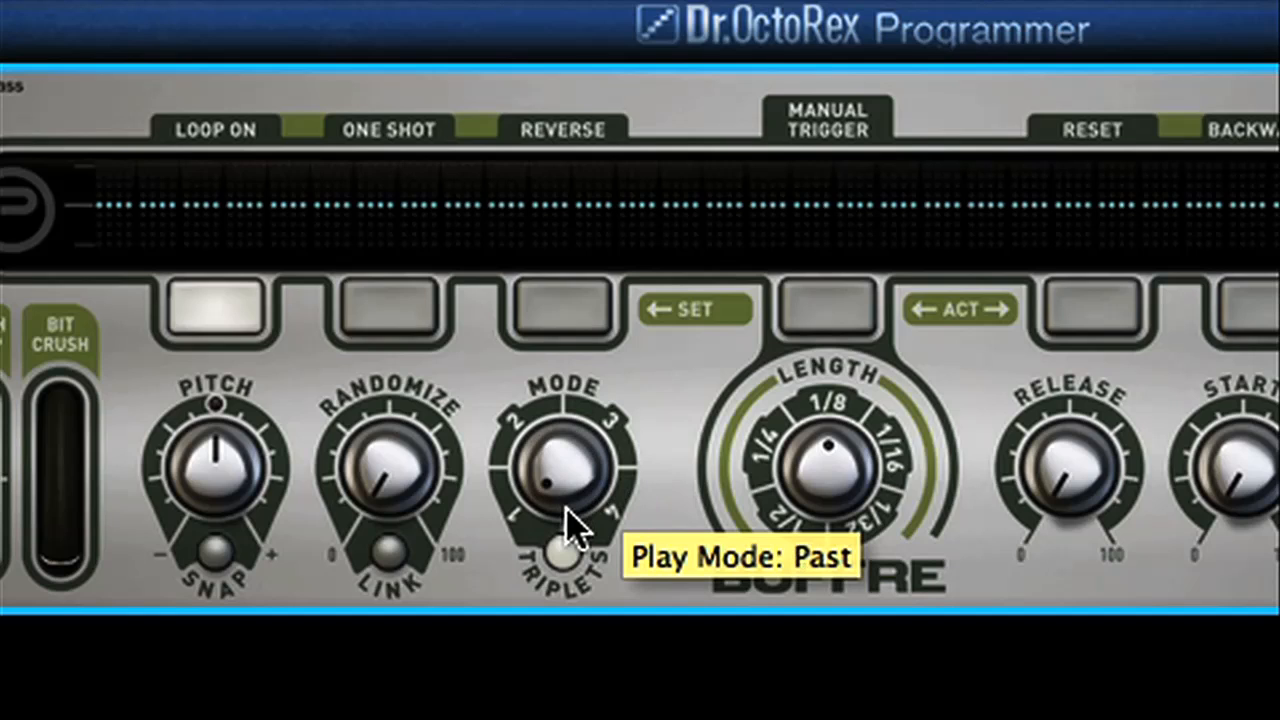
left_click_drag(572, 530, 590, 385)
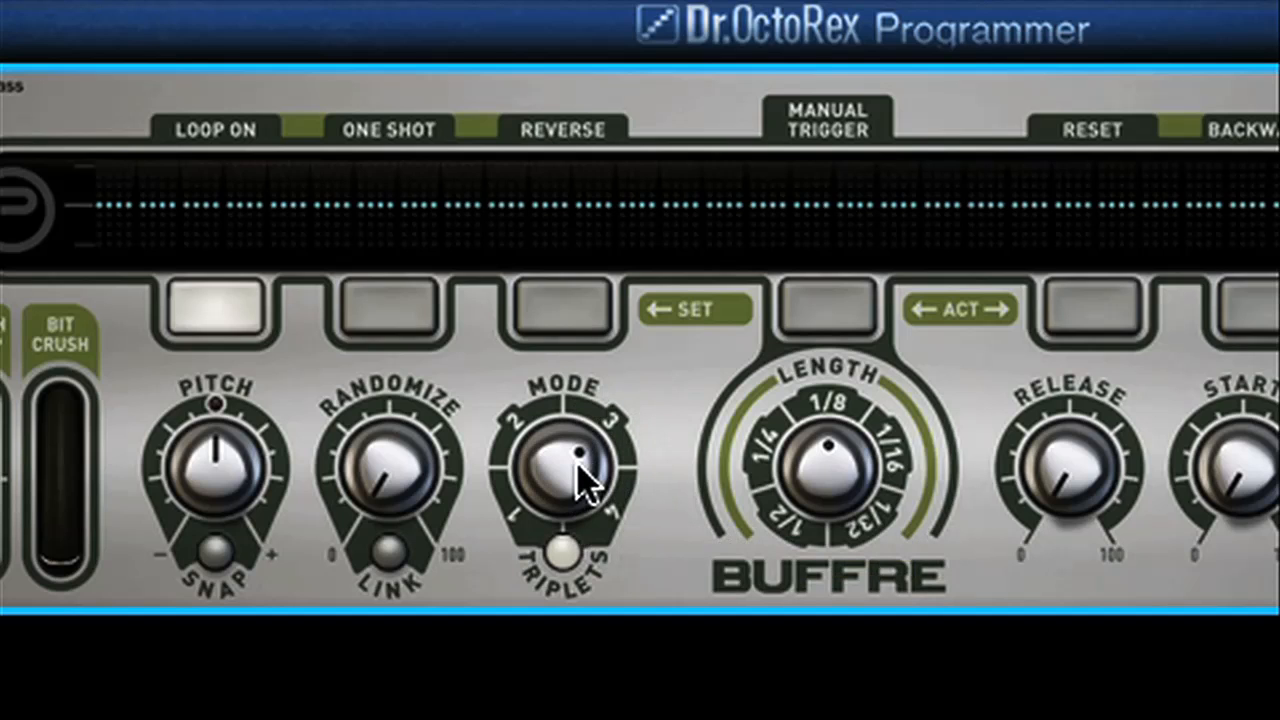
left_click_drag(586, 486, 595, 395)
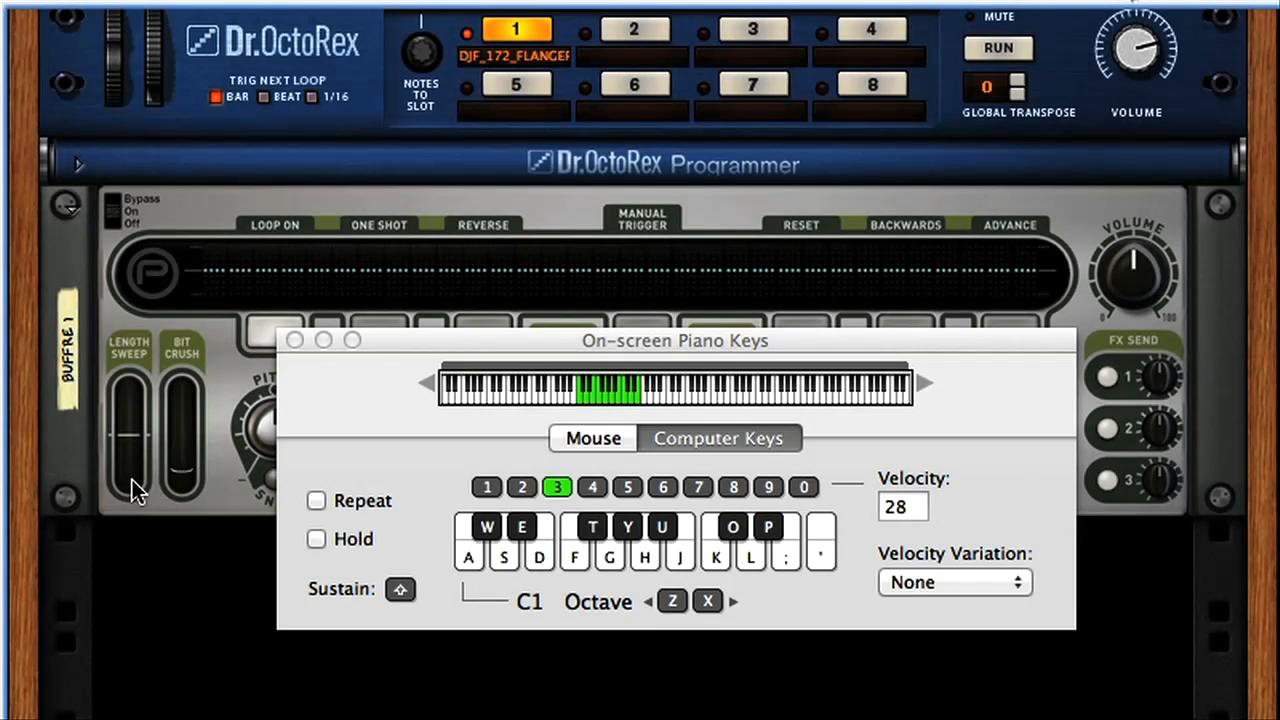
Check Buffre's Length Sweep setting and lower the Bit Crush slider to its minimum.
left_click(128, 445)
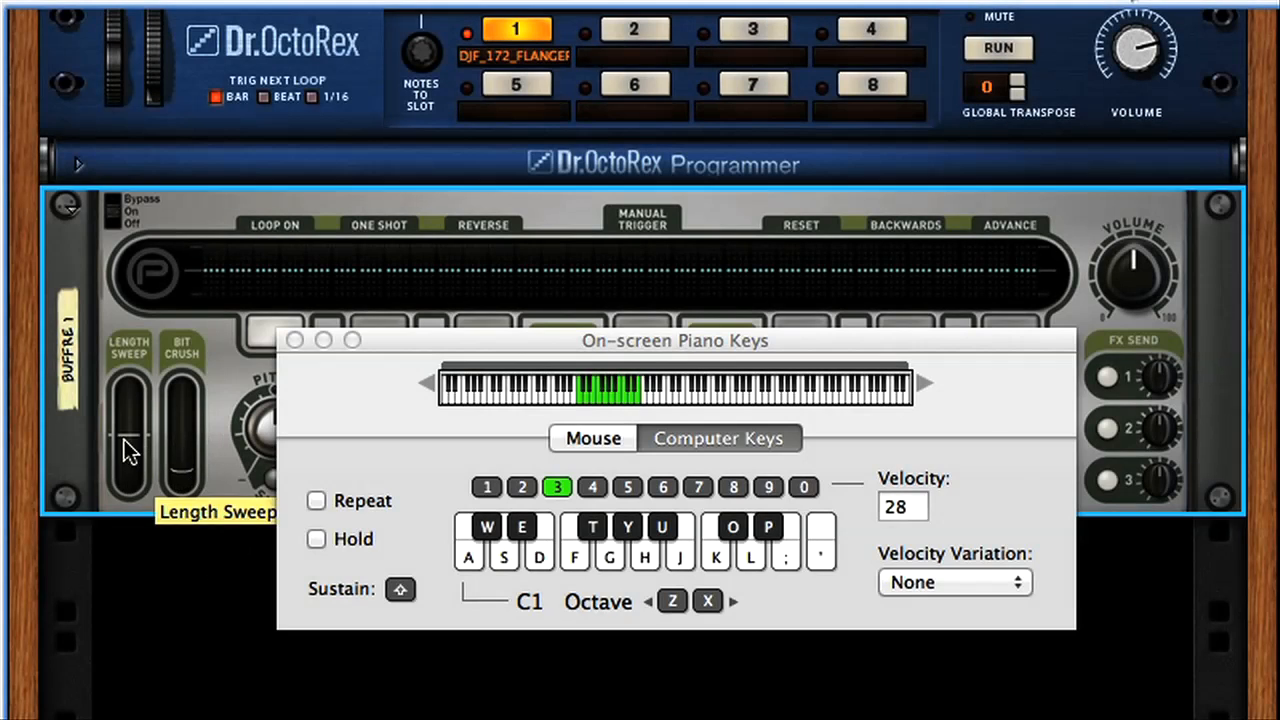
left_click_drag(190, 480, 190, 520)
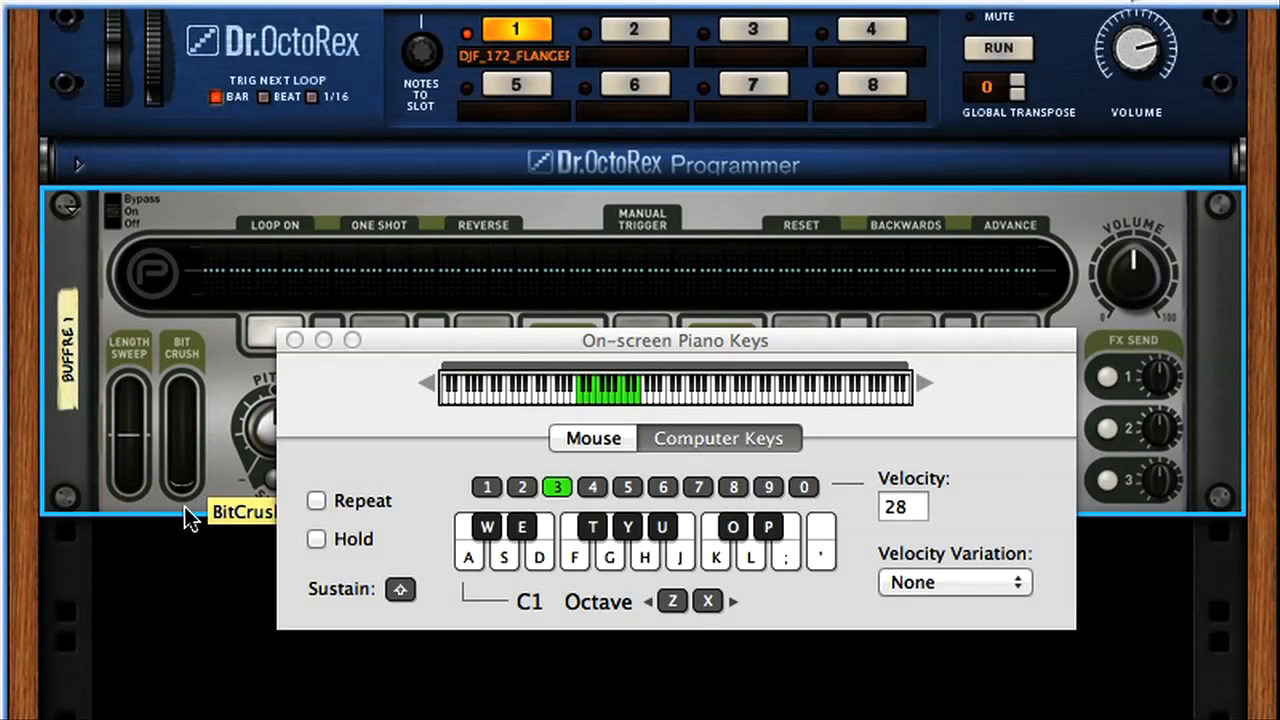
left_click(215, 586)
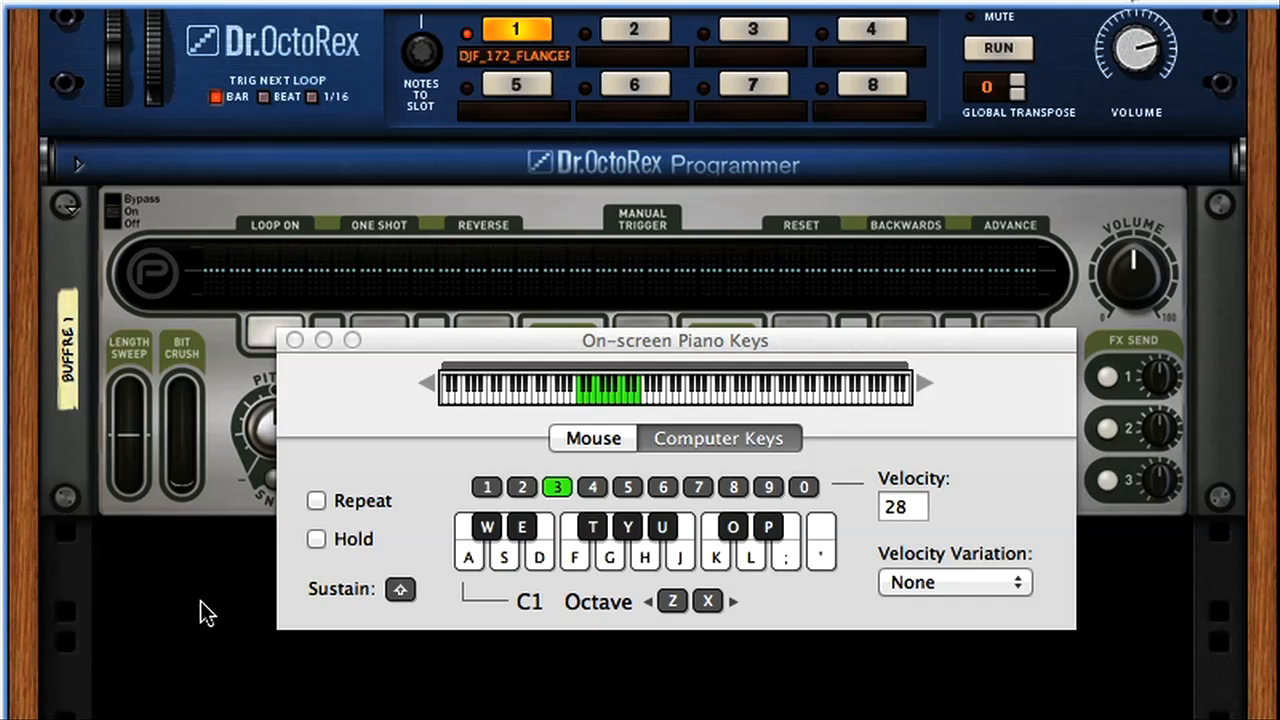
Play the loop and trigger Buffre repeats with notes between G1 and C2 while varying the Bit Crush amount.
key("space")
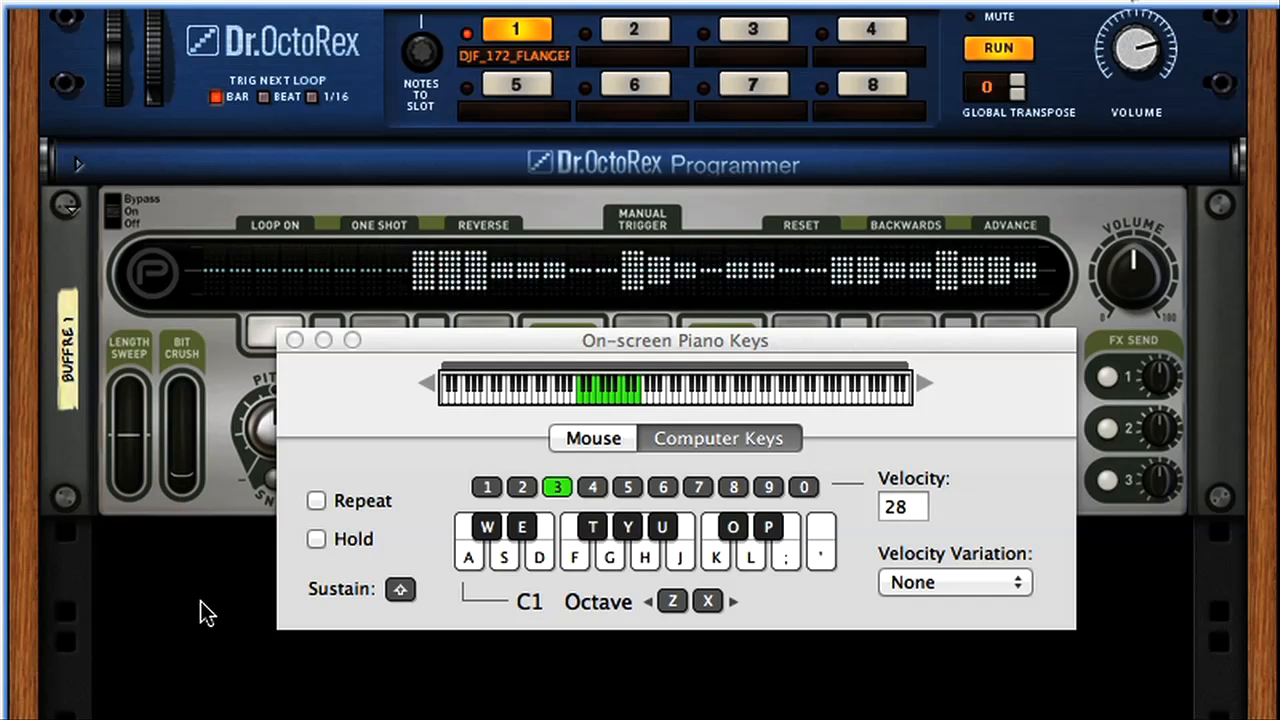
key("g")
key("h")
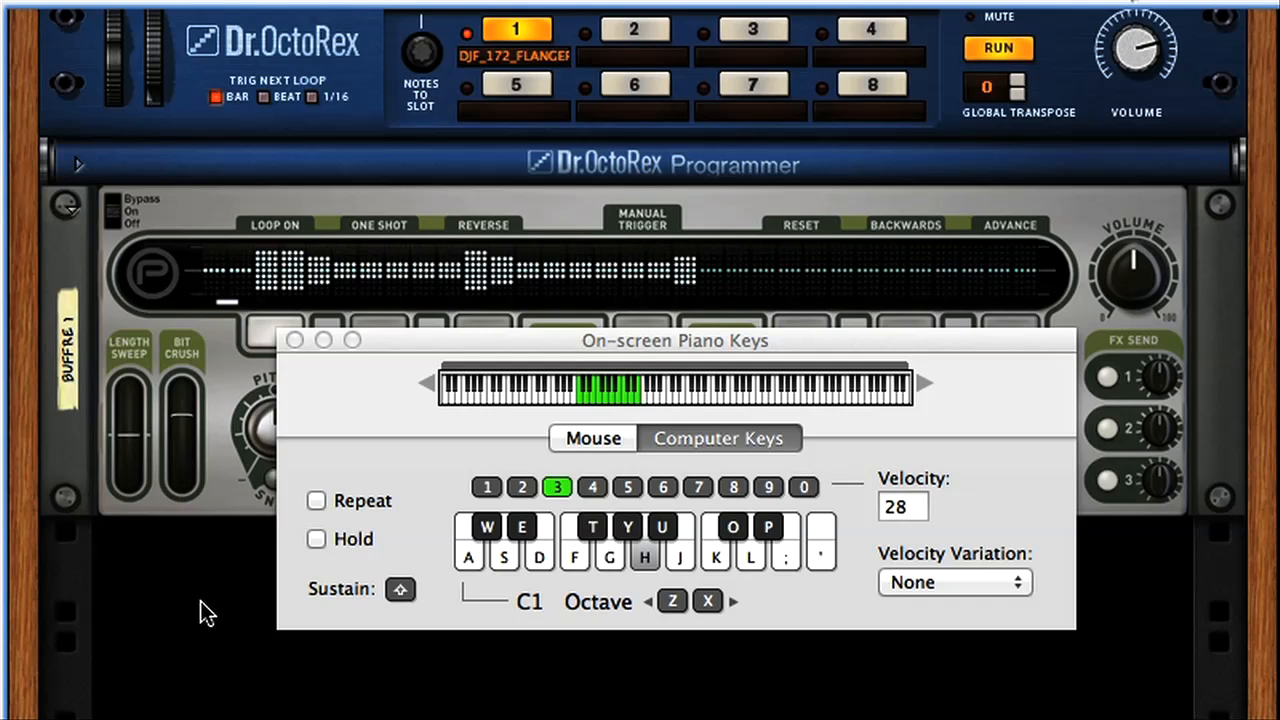
key("y")
key("y")
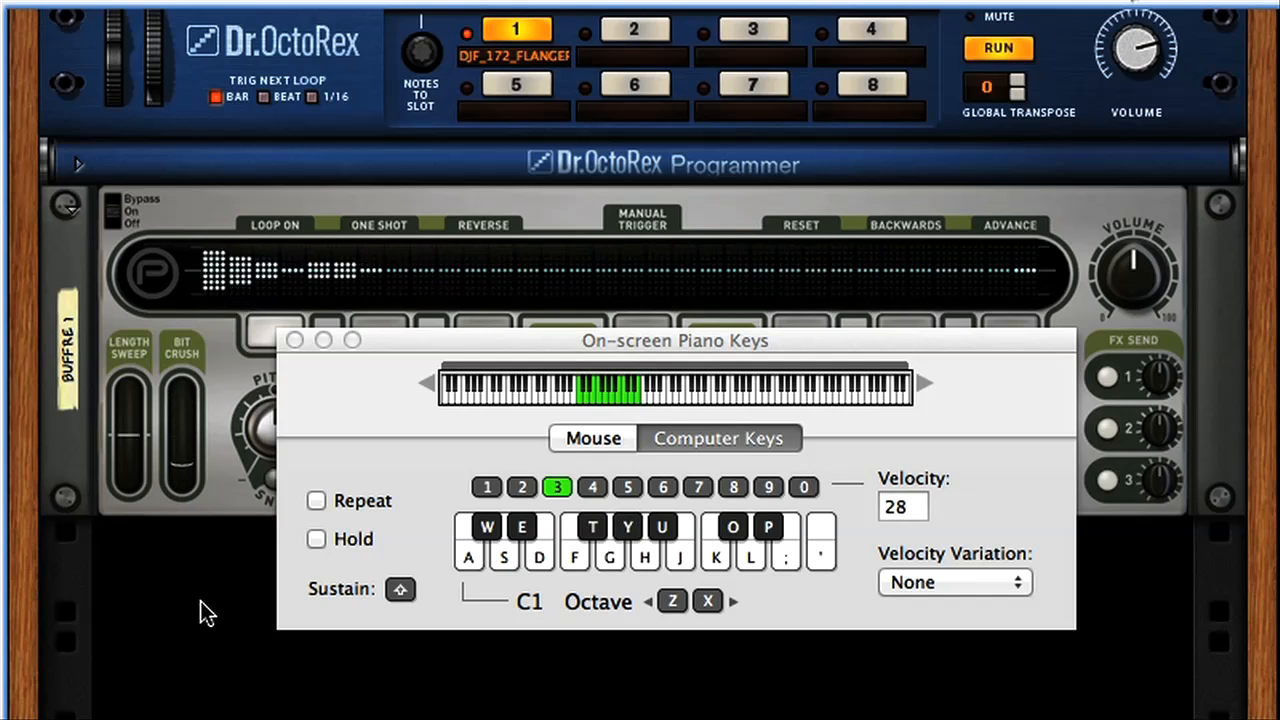
key("y")
key("j")
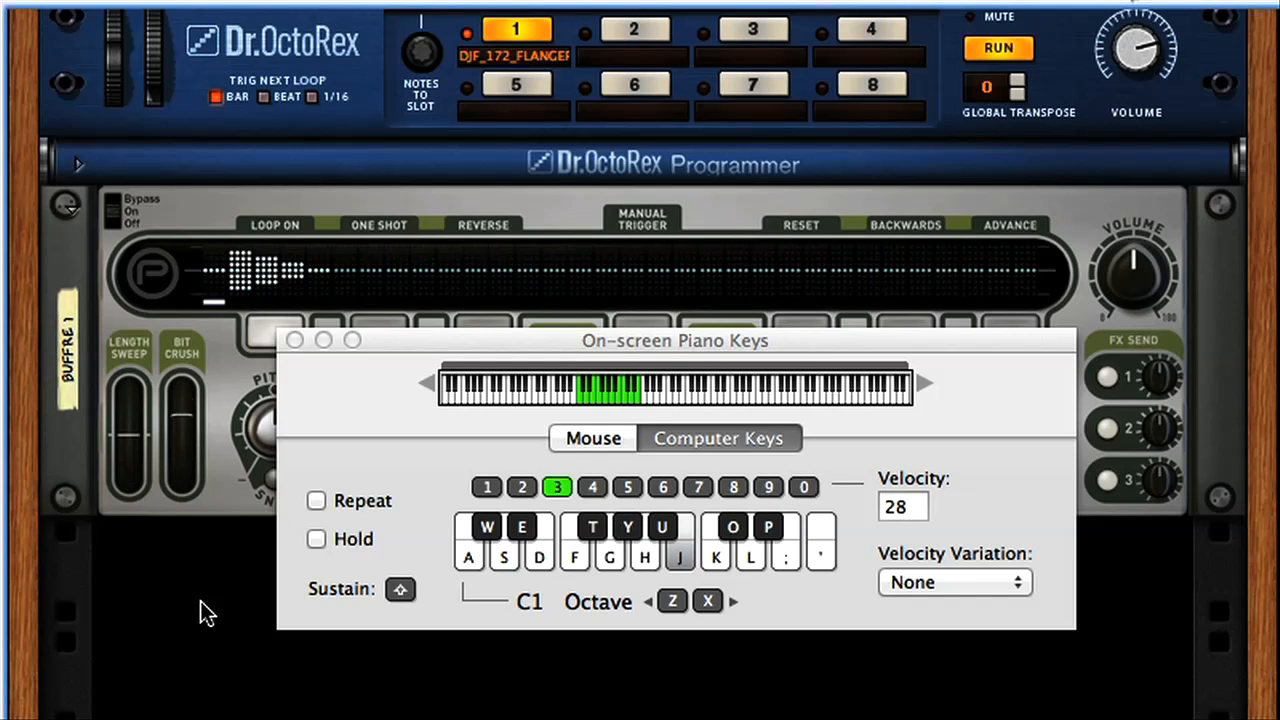
key("j")
key("u")
key("j")
key("k")
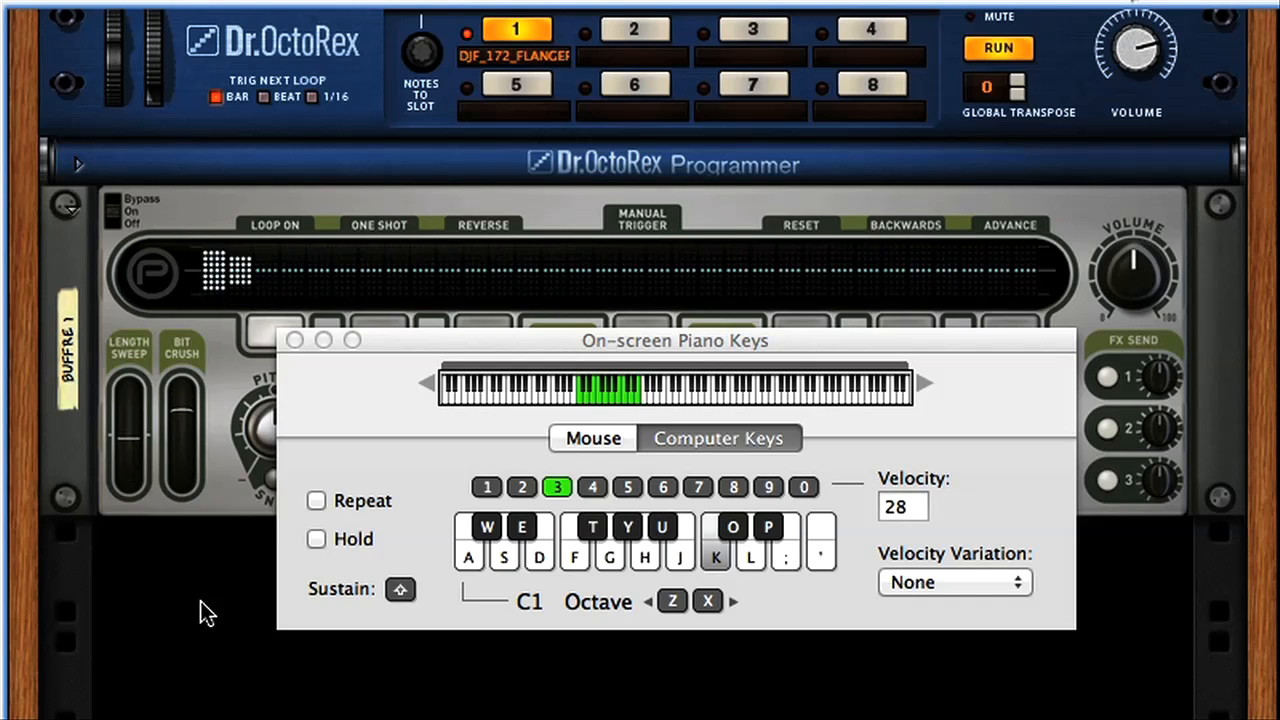
key("u")
key("h")
key("j")
key("j")
key("j")
key("k")
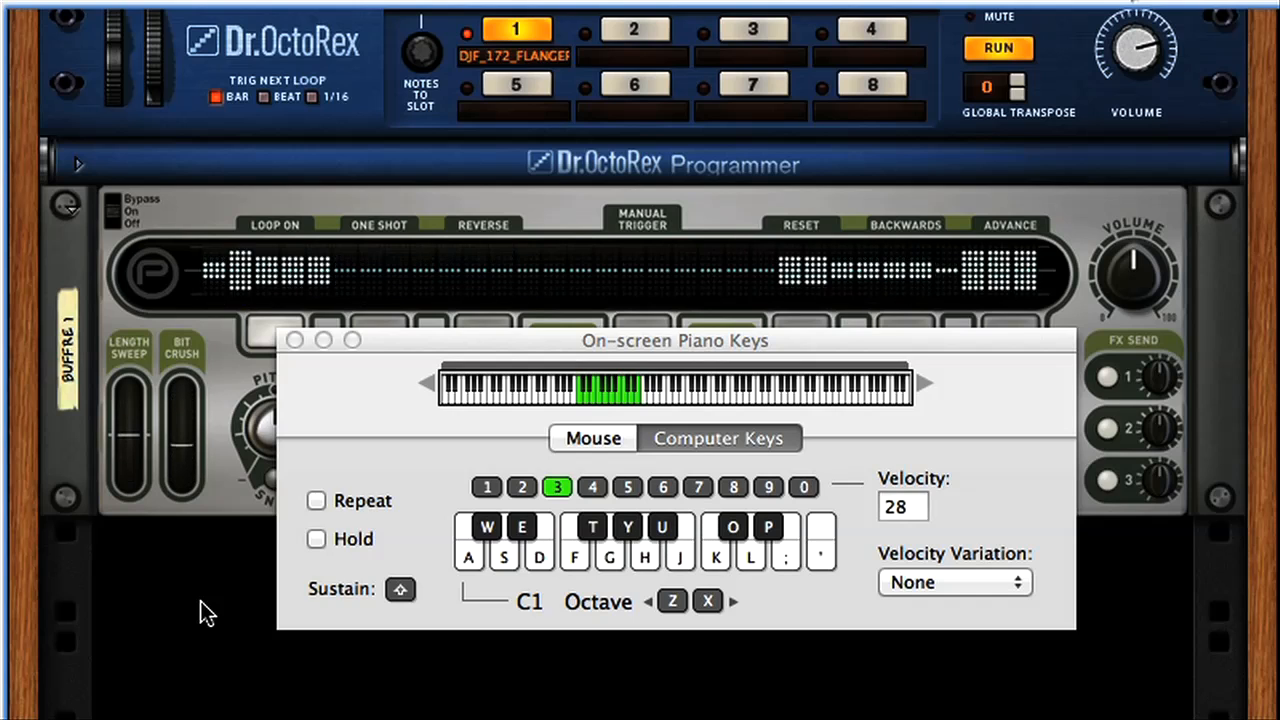
key("j")
key("u")
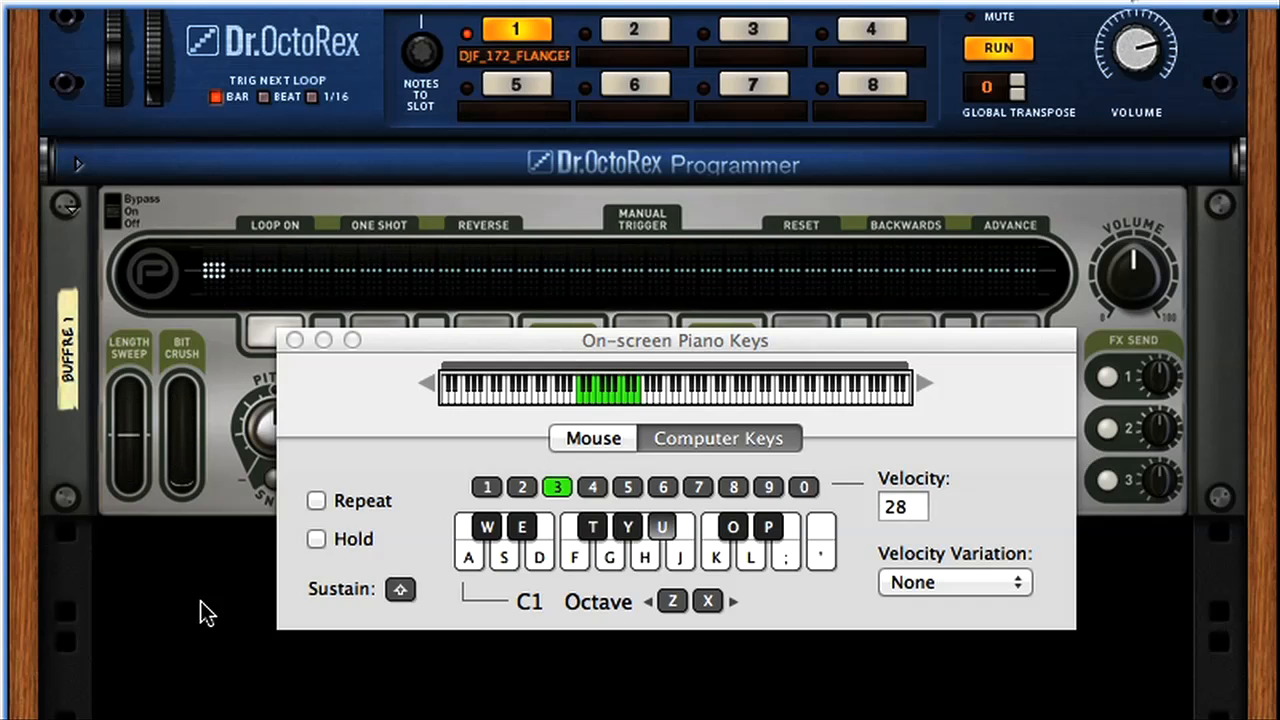
key("g")
key("h")
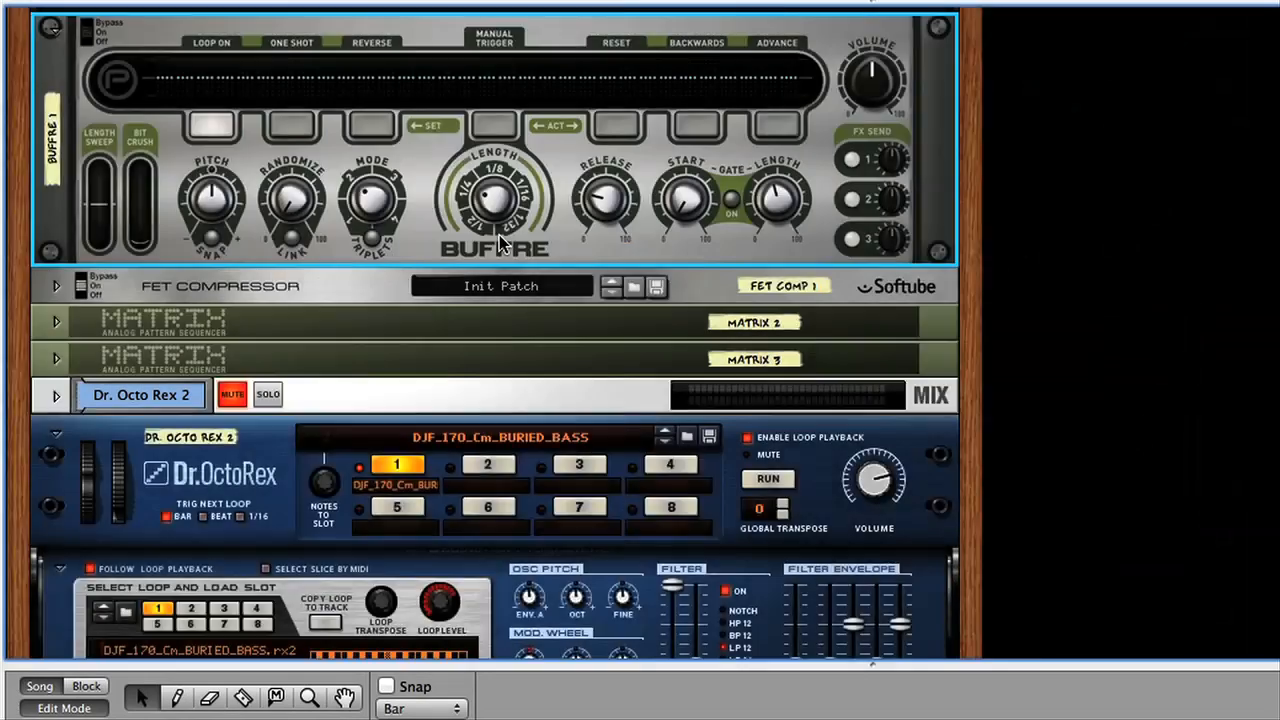
On the rack's rear, unfold Matrix 2 and Matrix 3 to check their Curve CV cables into Buffre, and return to the front.
key("Tab")
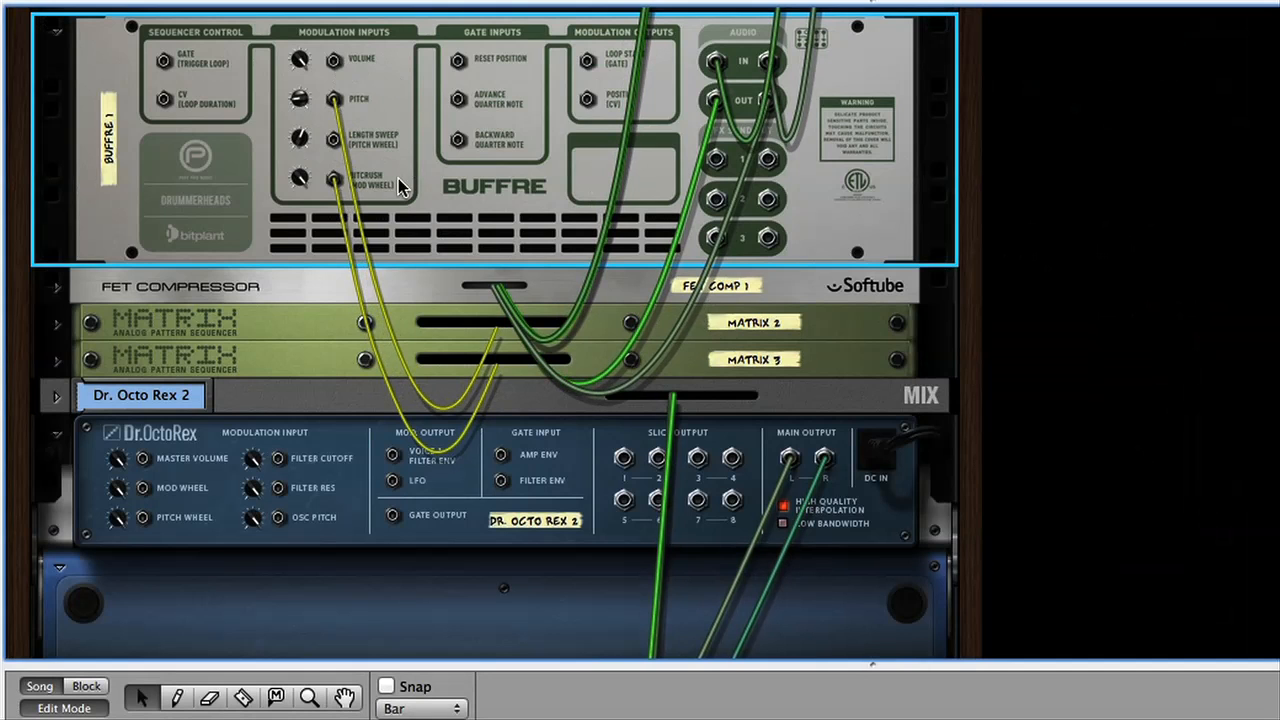
left_click(56, 323)
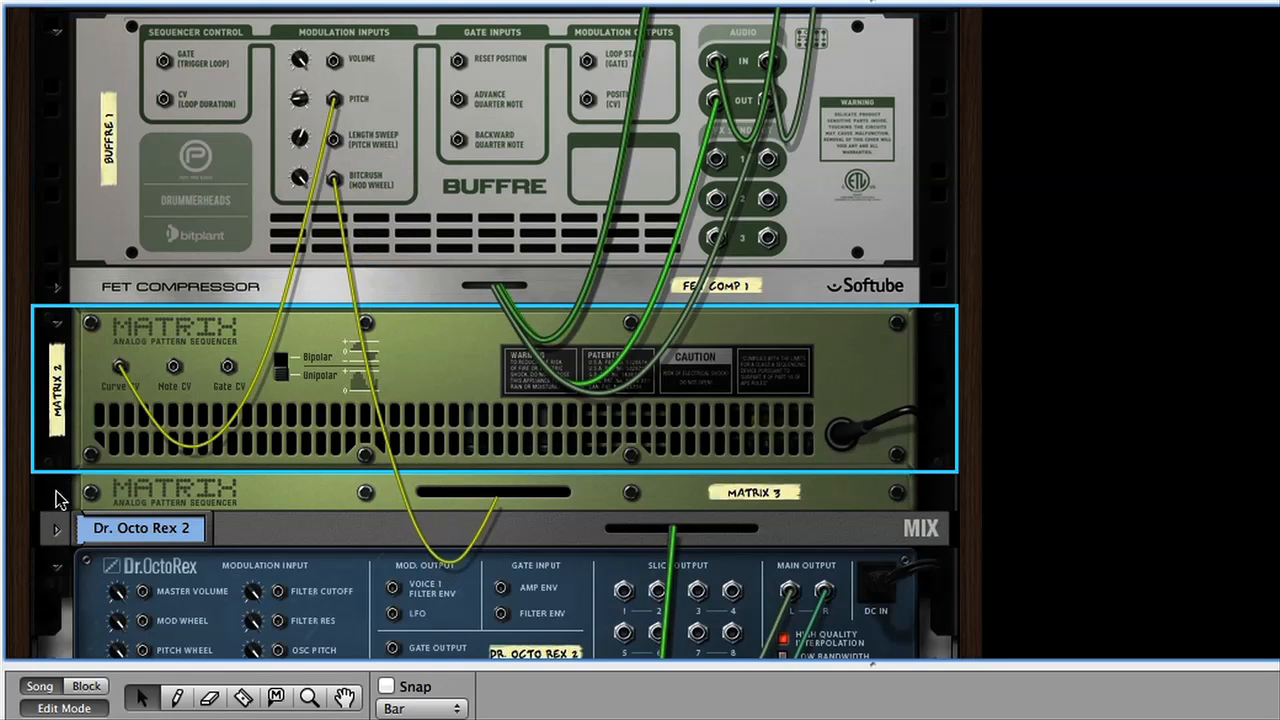
left_click(56, 494)
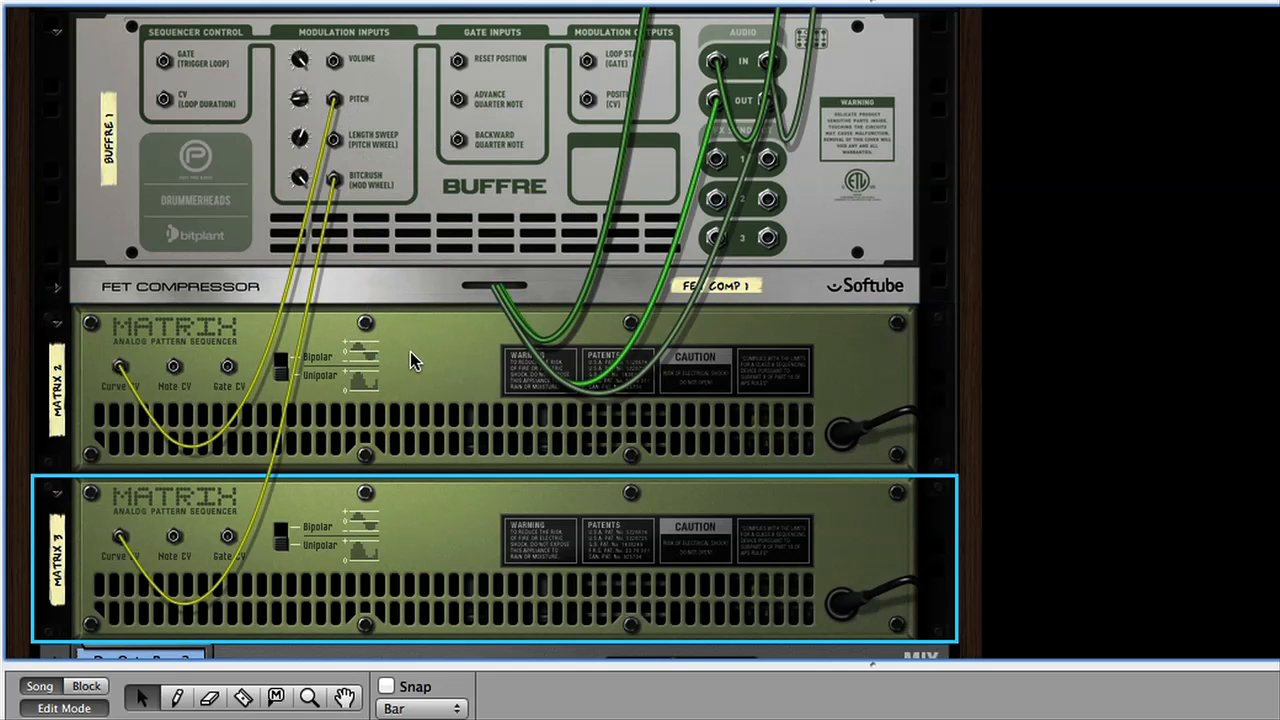
key("Tab")
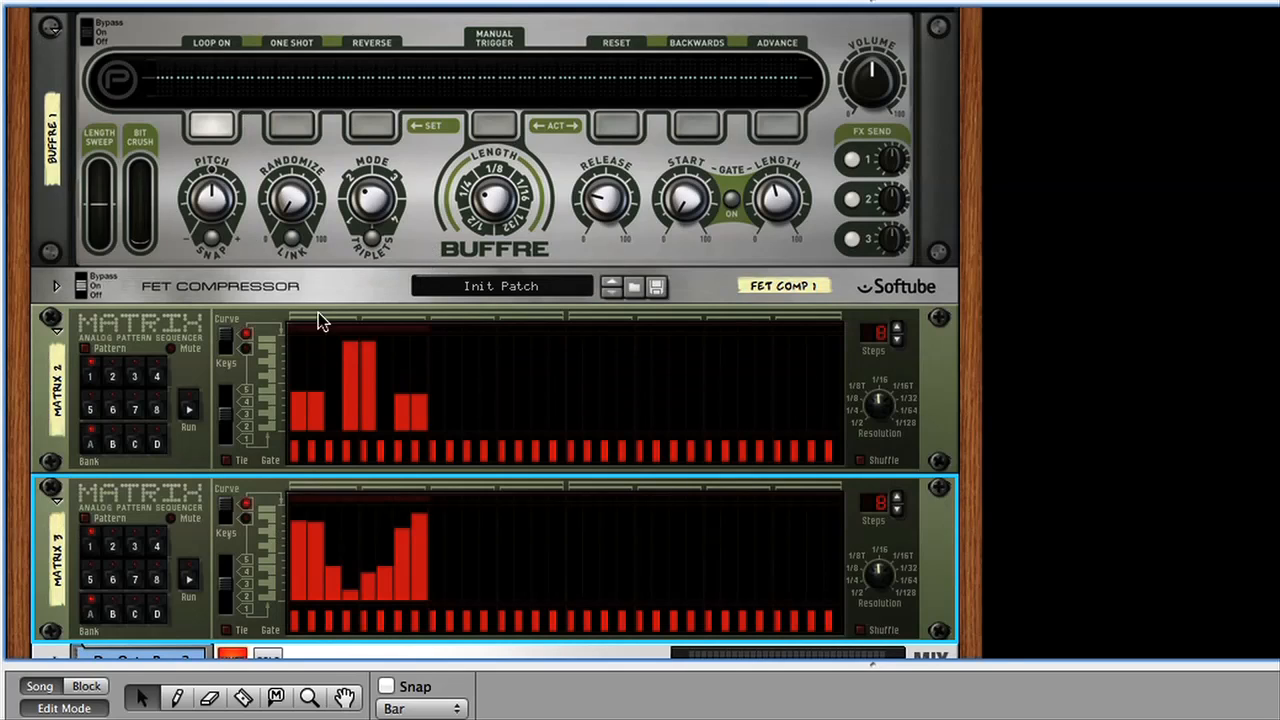
Select Matrix 2 and Matrix 3 in turn, and try Buffre's Randomize at about 50% before returning it to 0%.
left_click(86, 355)
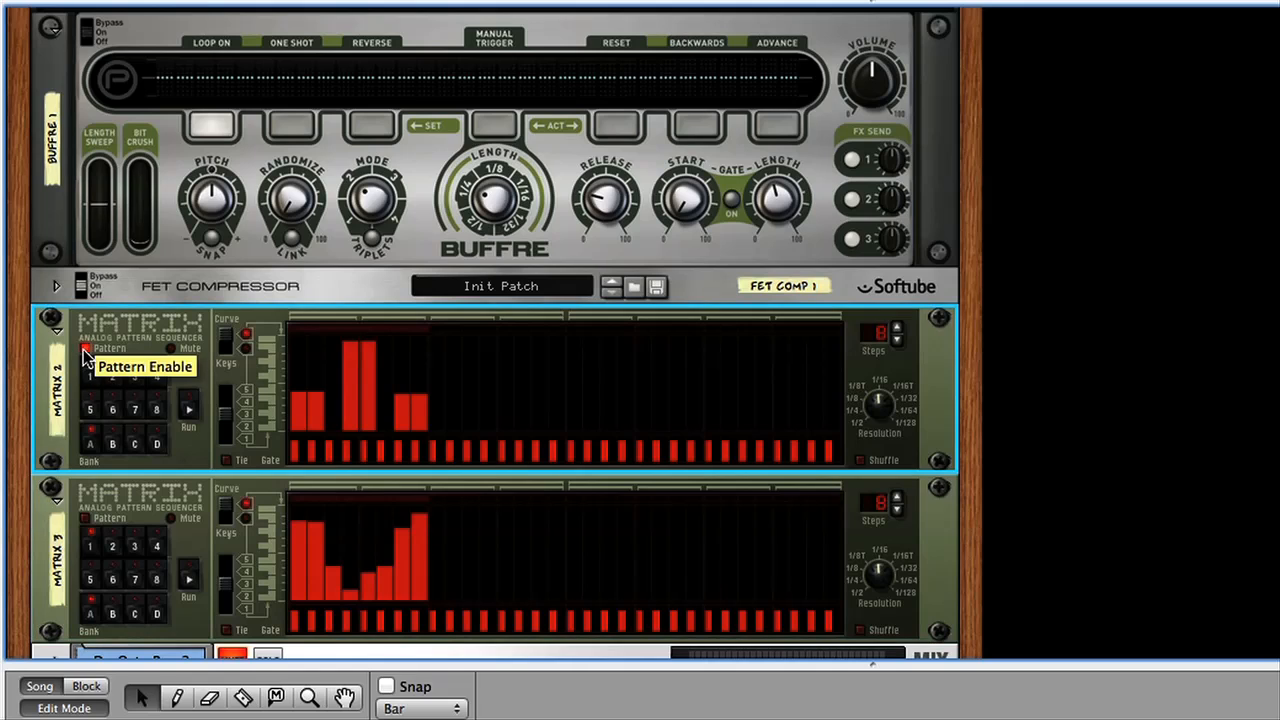
left_click(86, 521)
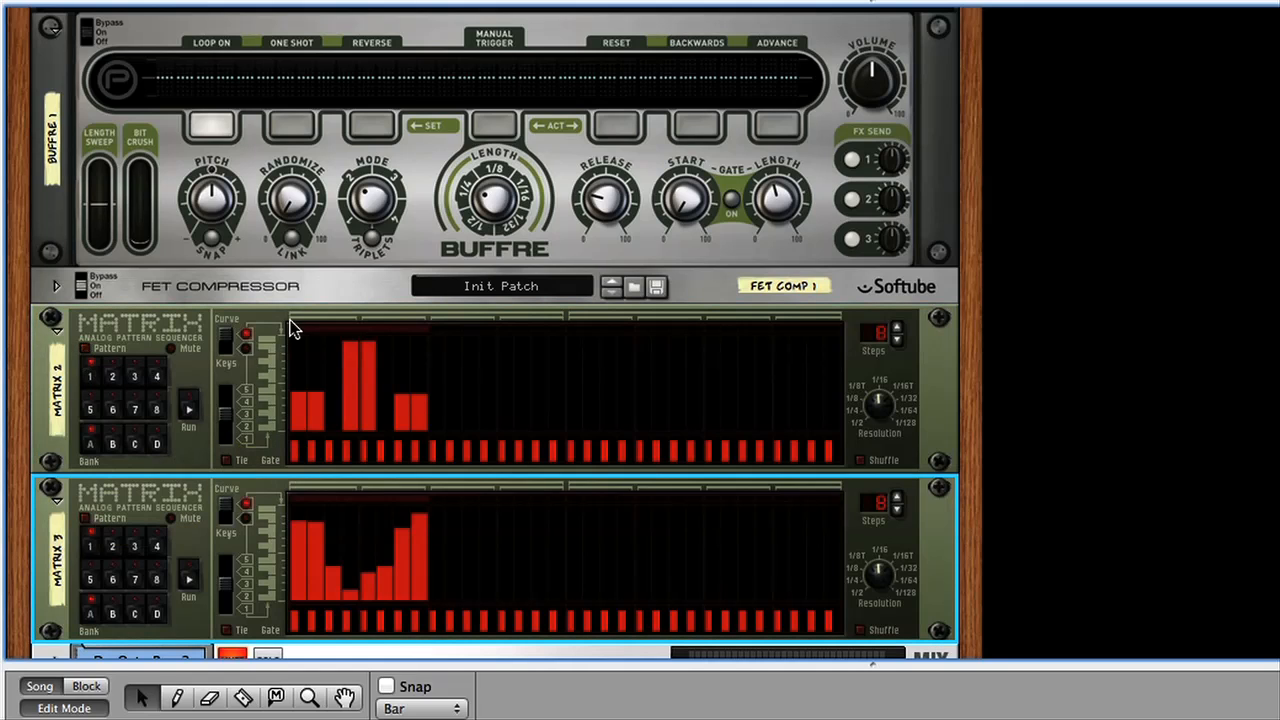
left_click_drag(289, 201, 289, 167)
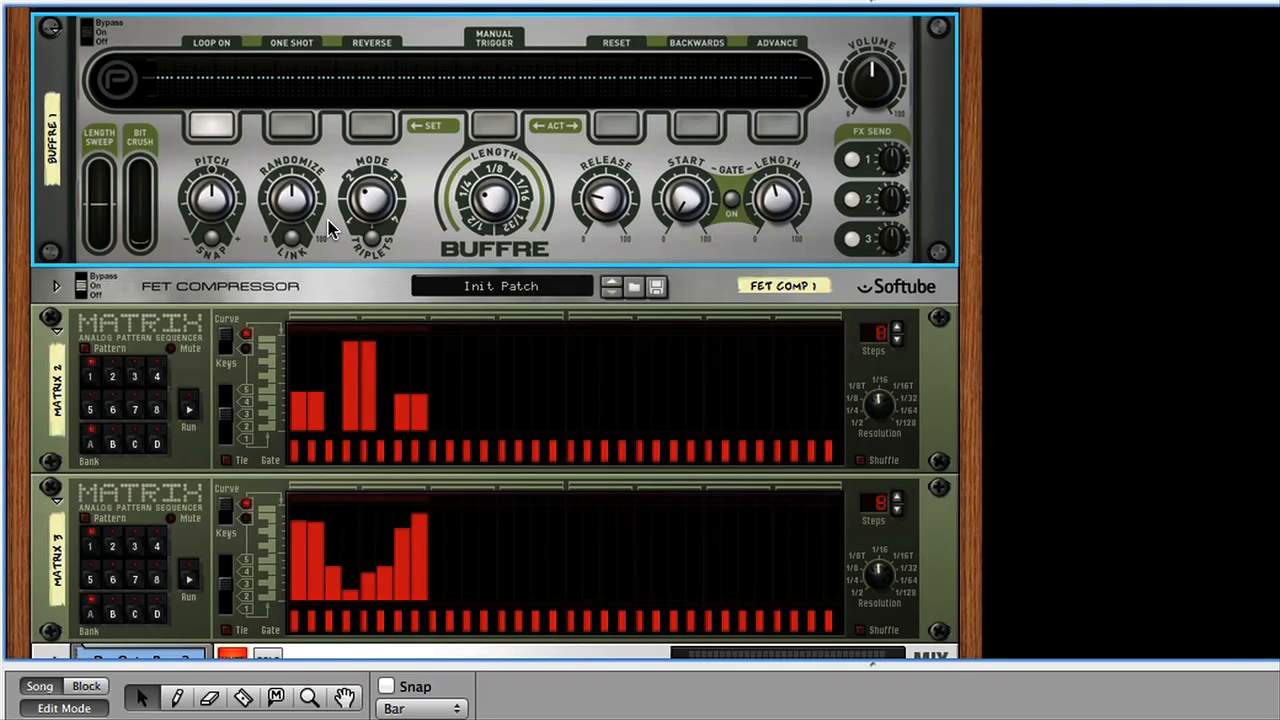
left_click_drag(290, 200, 300, 312)
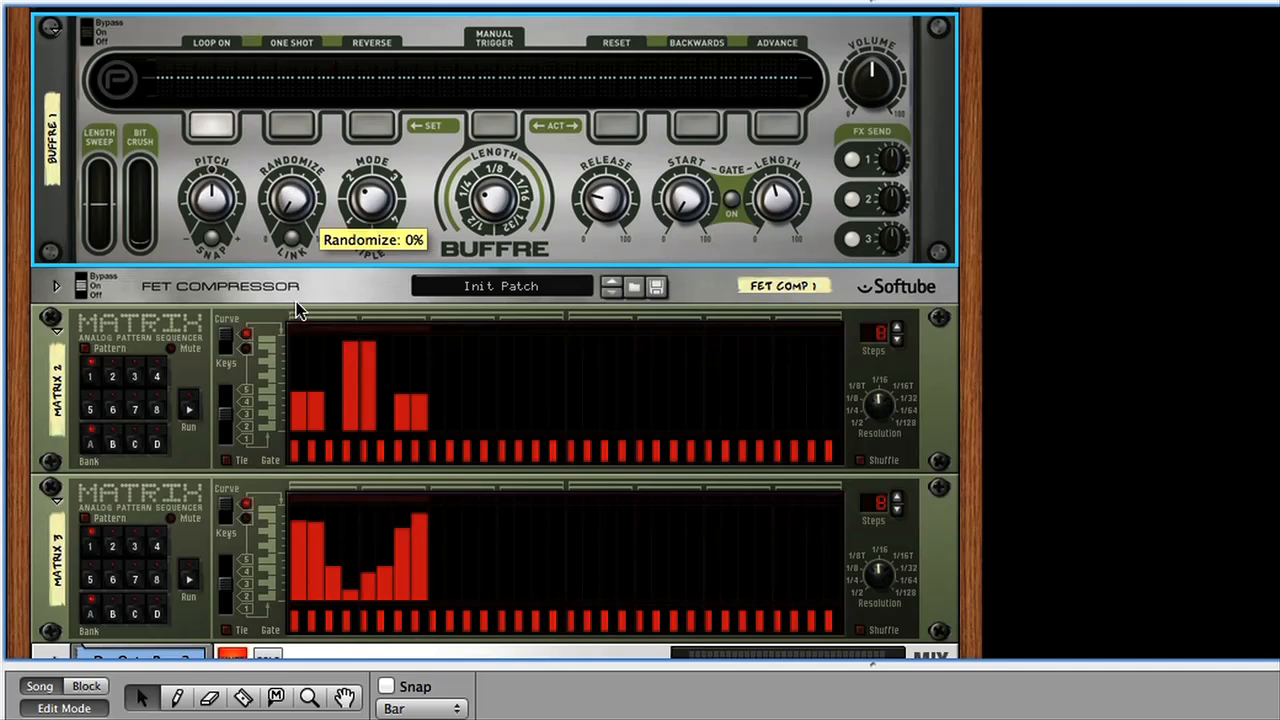
Play the loop and audition the pattern modulation of Matrix 2 and Matrix 3 on Buffre in turn.
key("space")
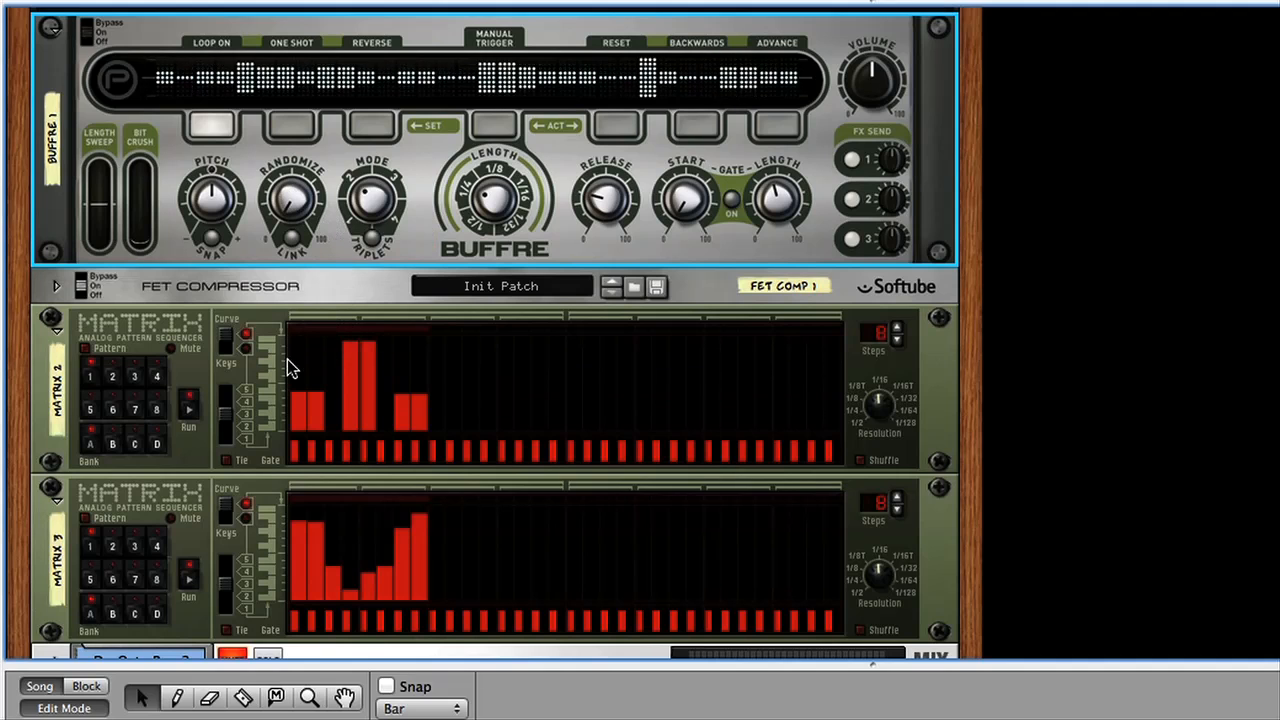
left_click(86, 350)
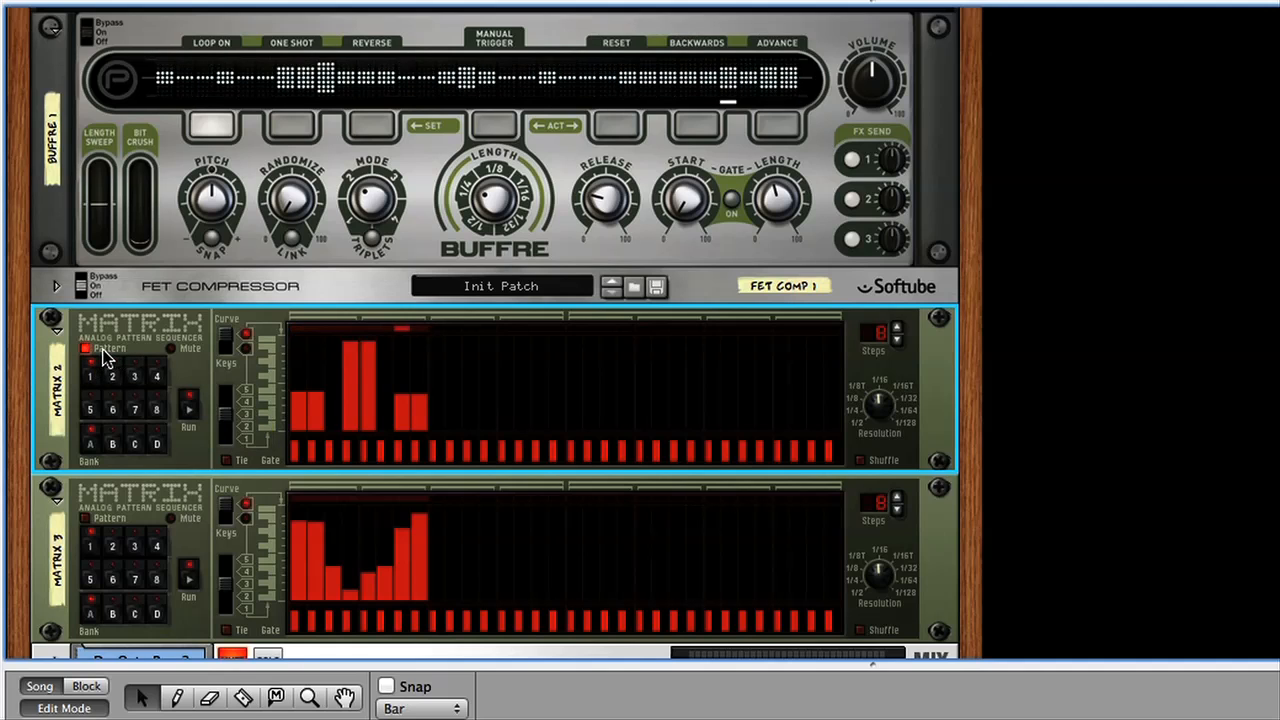
left_click(90, 520)
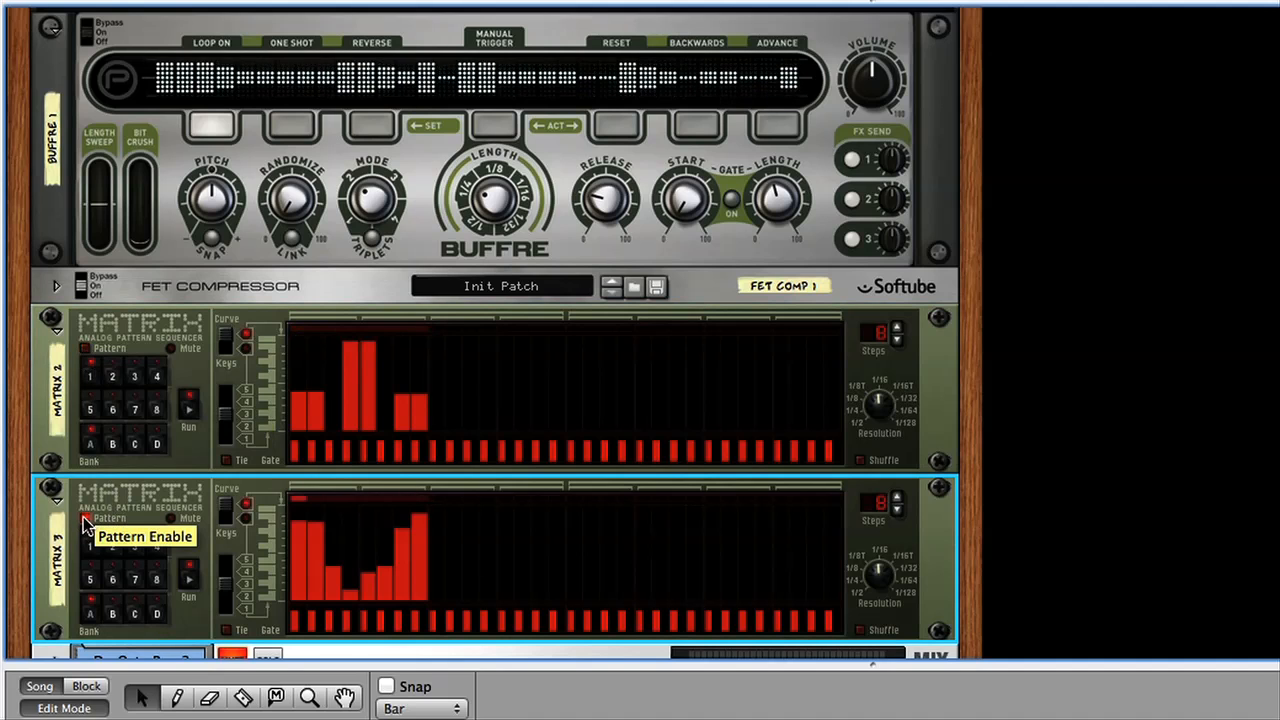
Enable Matrix 2's pattern and lower its resolution to a slower step rate.
left_click(86, 348)
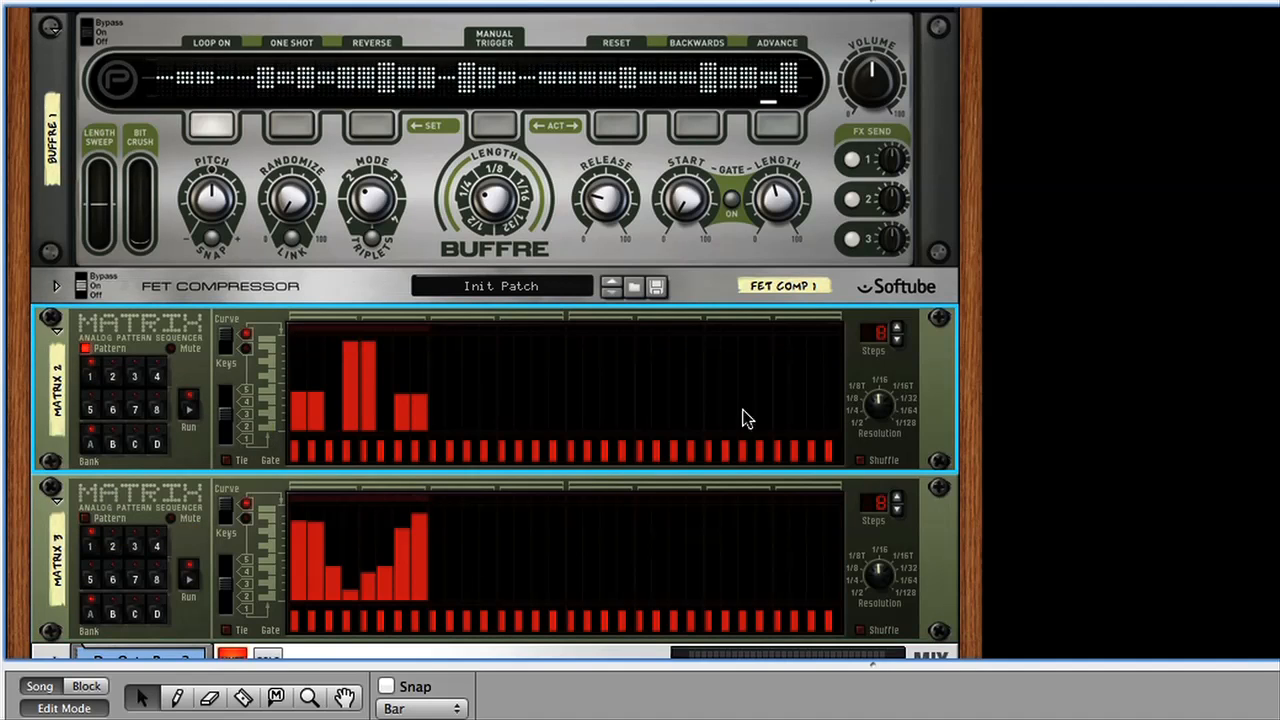
mouse_move(882, 403)
left_click_drag(879, 410, 874, 407)
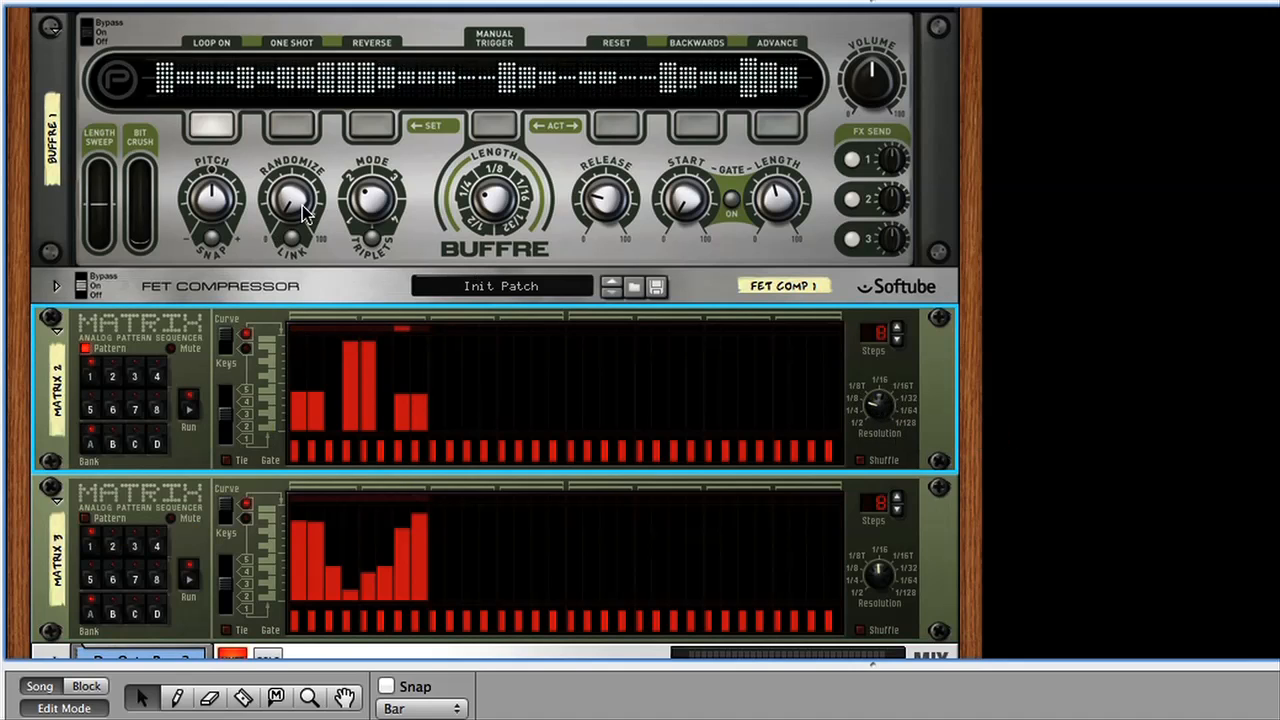
Raise Buffre's Randomize to about 80% and switch the modulation from Matrix 2's pattern to Matrix 3's.
left_click_drag(300, 206, 291, 142)
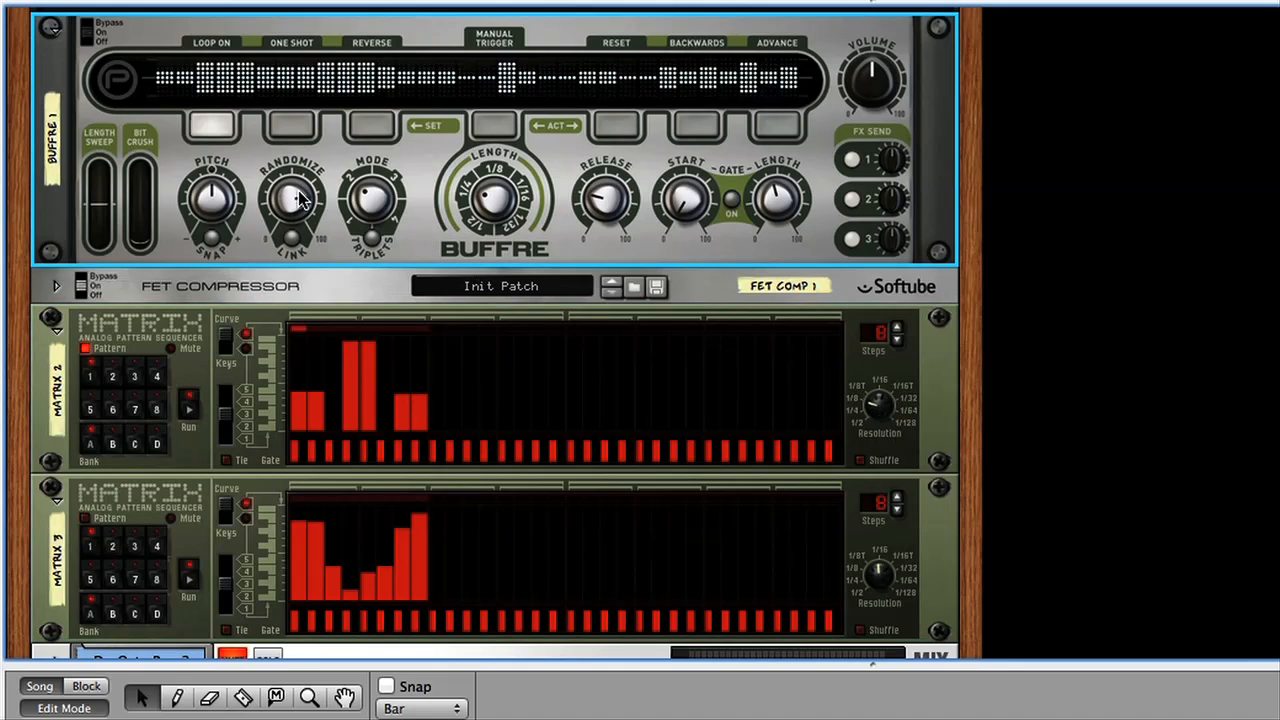
left_click(84, 357)
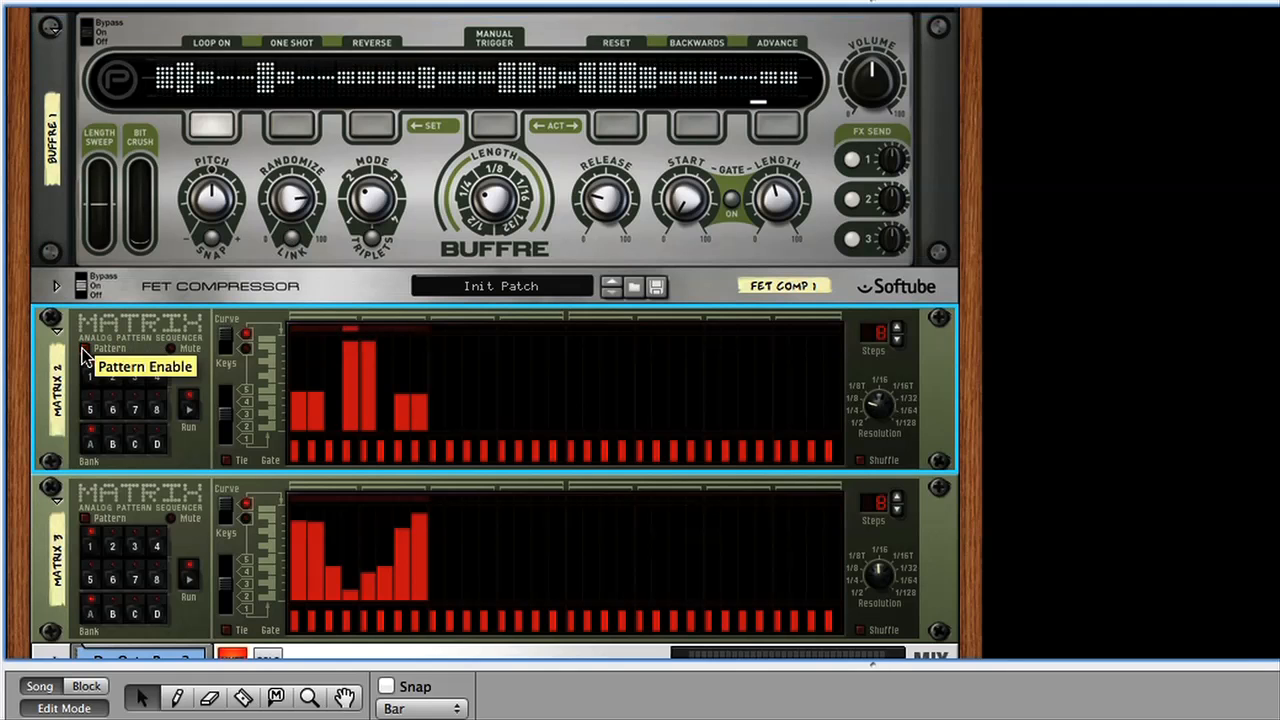
left_click(86, 524)
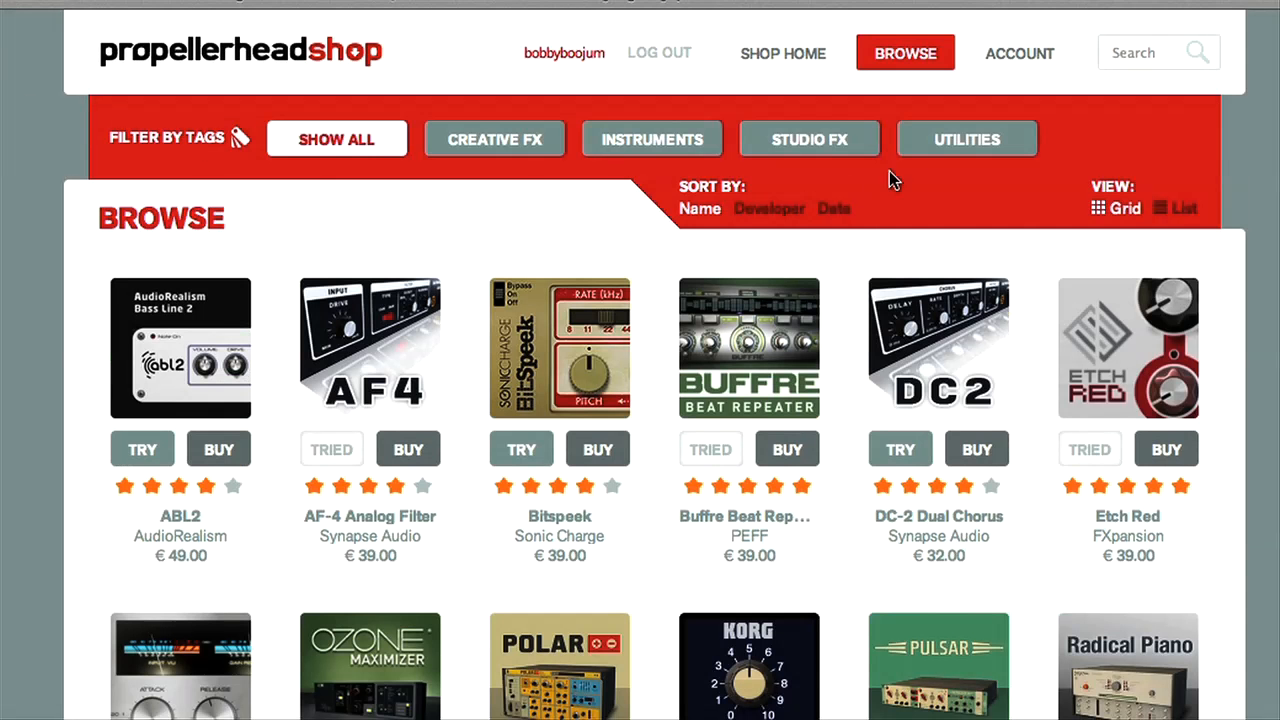
In the Propellerhead shop, filter the products by Utilities and open the Pulsar page to read its description.
left_click(966, 140)
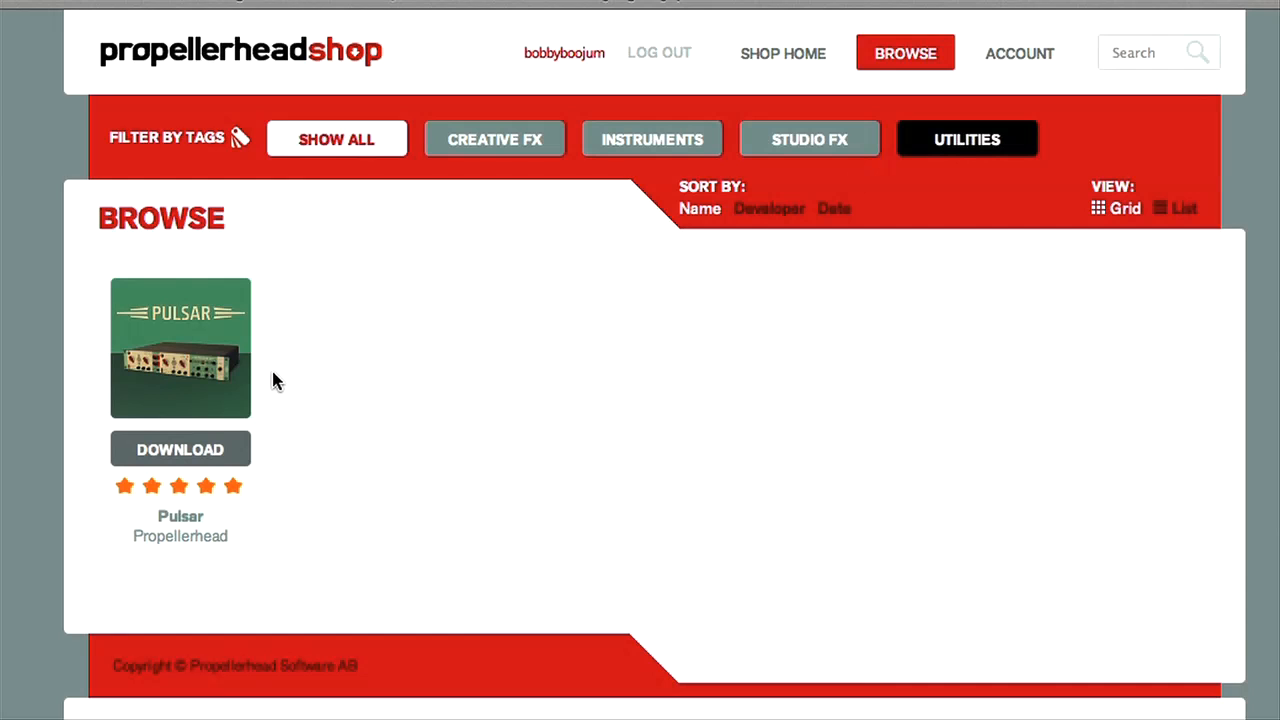
left_click(185, 372)
scroll(370, 312, "down", 3)
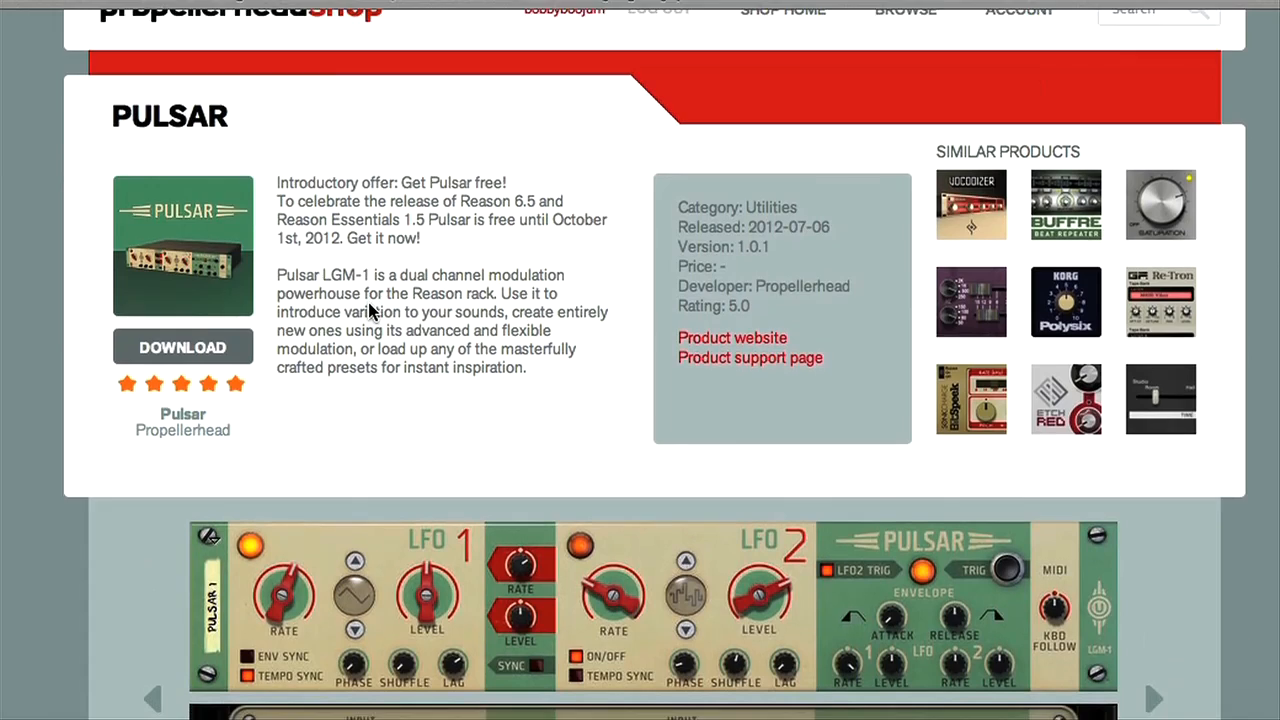
scroll(368, 312, "down", 2)
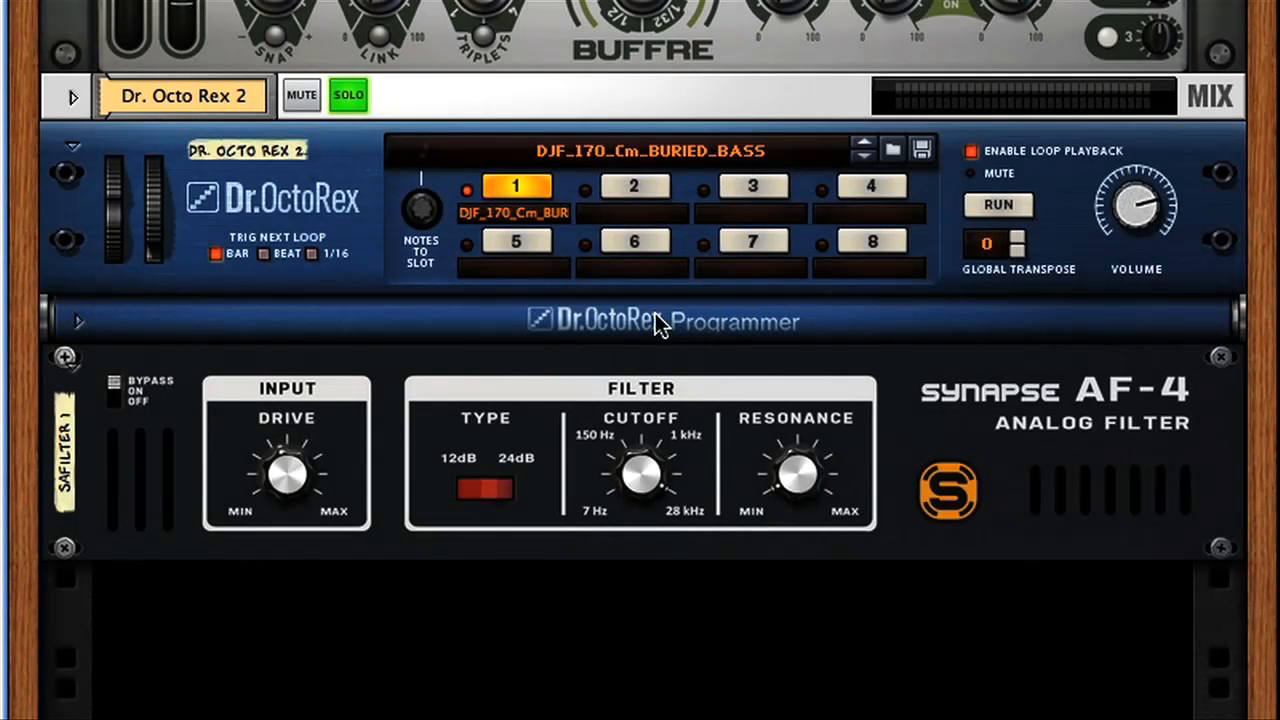
In Reason, listen to the Dr. Octo Rex 2 bass loop with the Synapse AF-4 bypassed, and select the filter.
key("space")
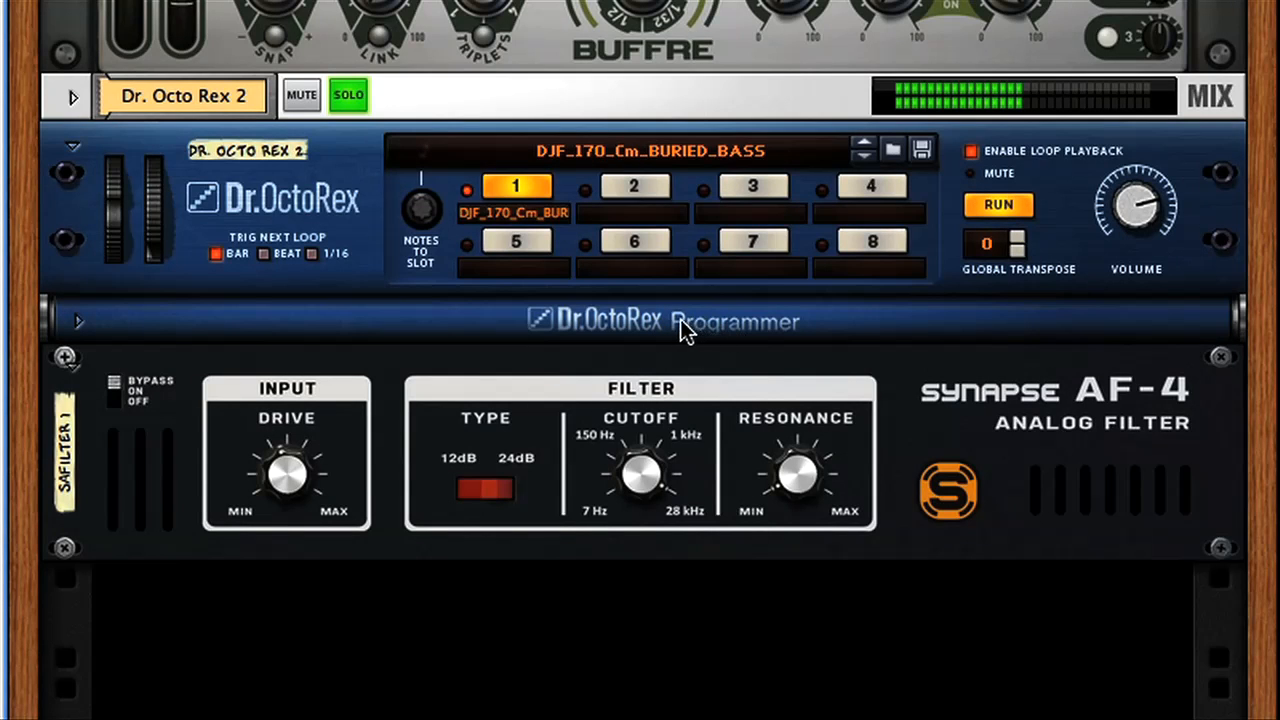
key("space")
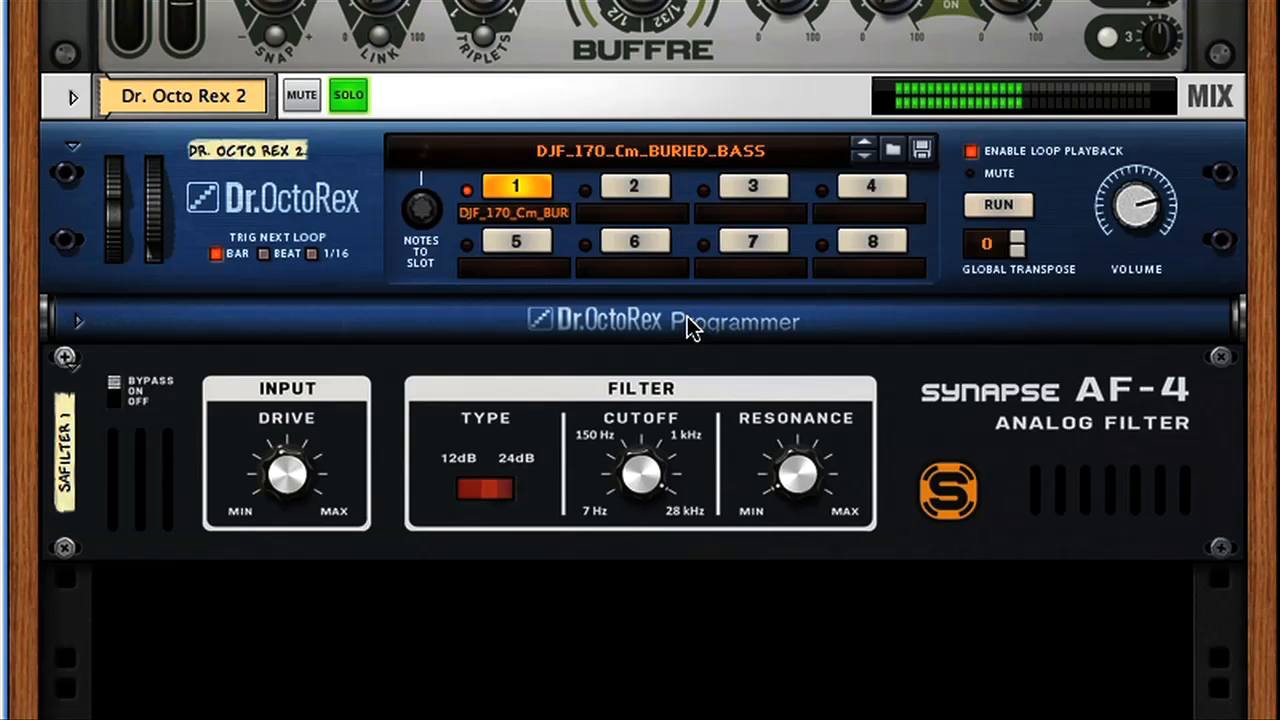
left_click(735, 473)
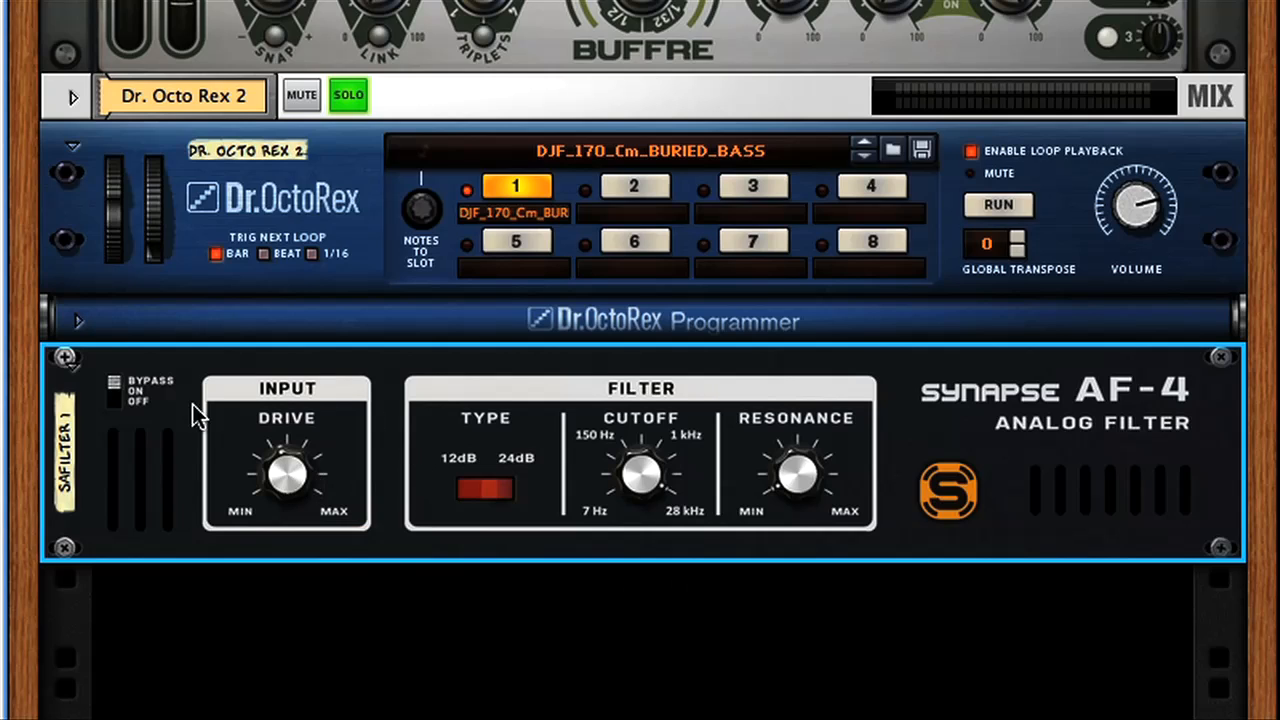
Enable the AF-4 during loop playback, set Drive to 83%, adjust Resonance and lower Cutoff, and stop playback.
key("space")
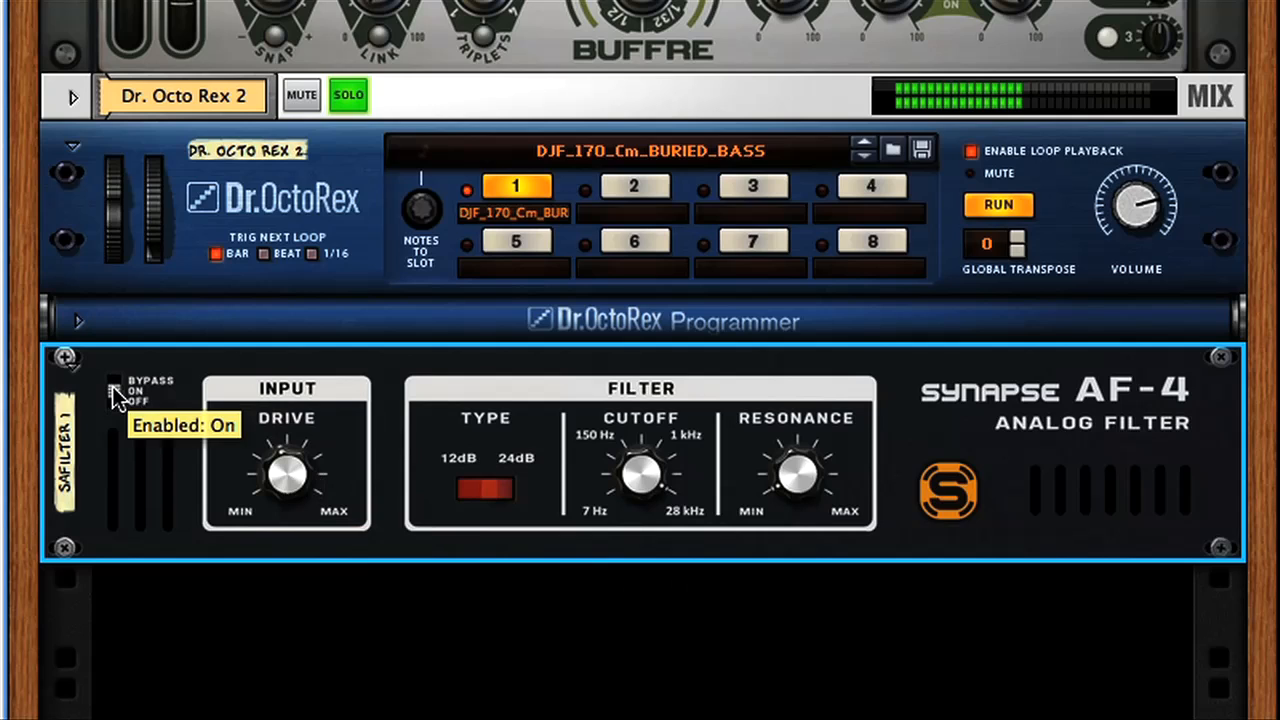
left_click_drag(288, 484, 289, 446)
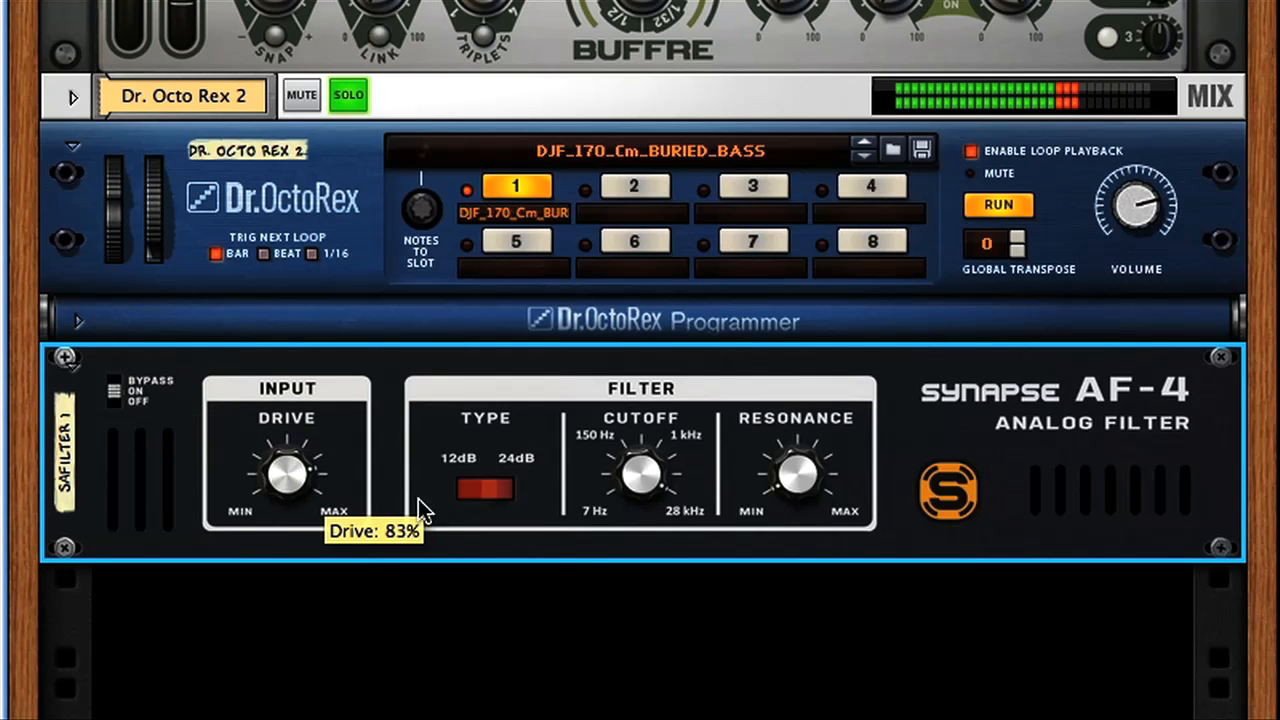
mouse_move(650, 478)
left_mouse_down()
mouse_move(655, 550)
mouse_move(652, 500)
left_mouse_up()
mouse_move(764, 468)
left_mouse_down()
mouse_move(765, 490)
mouse_move(765, 465)
left_mouse_up()
left_click_drag(636, 478, 634, 524)
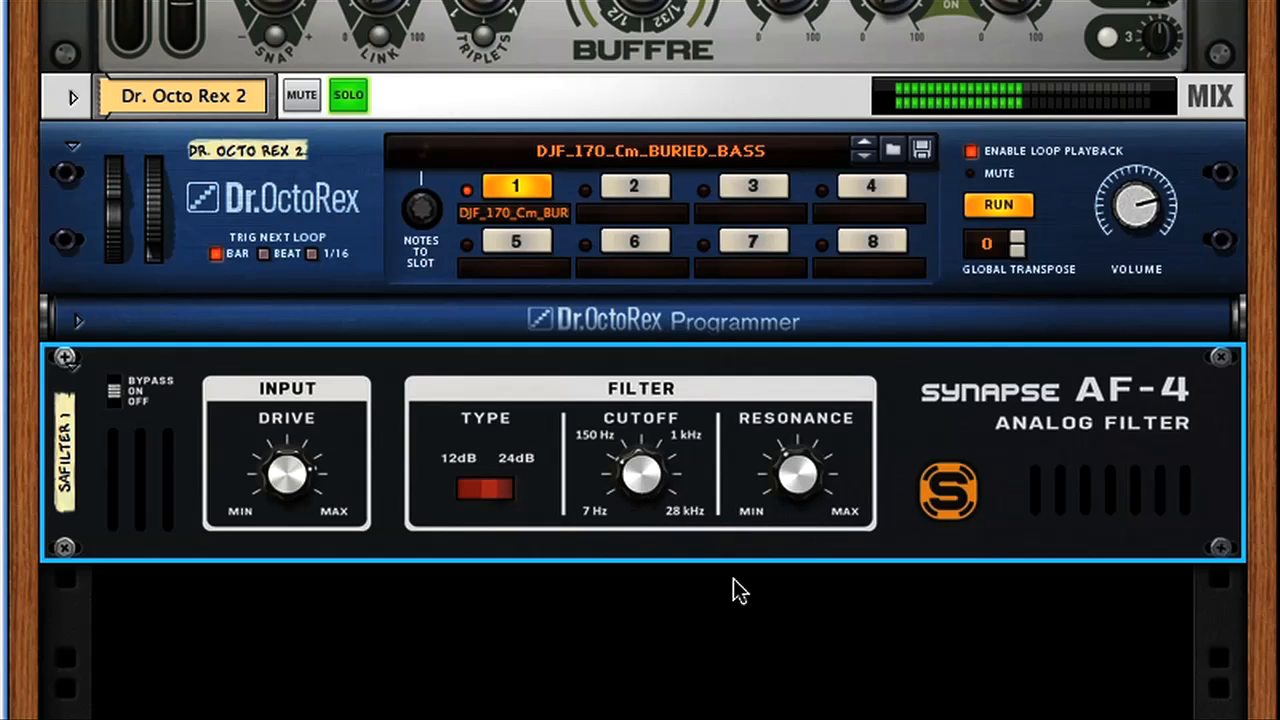
key("space")
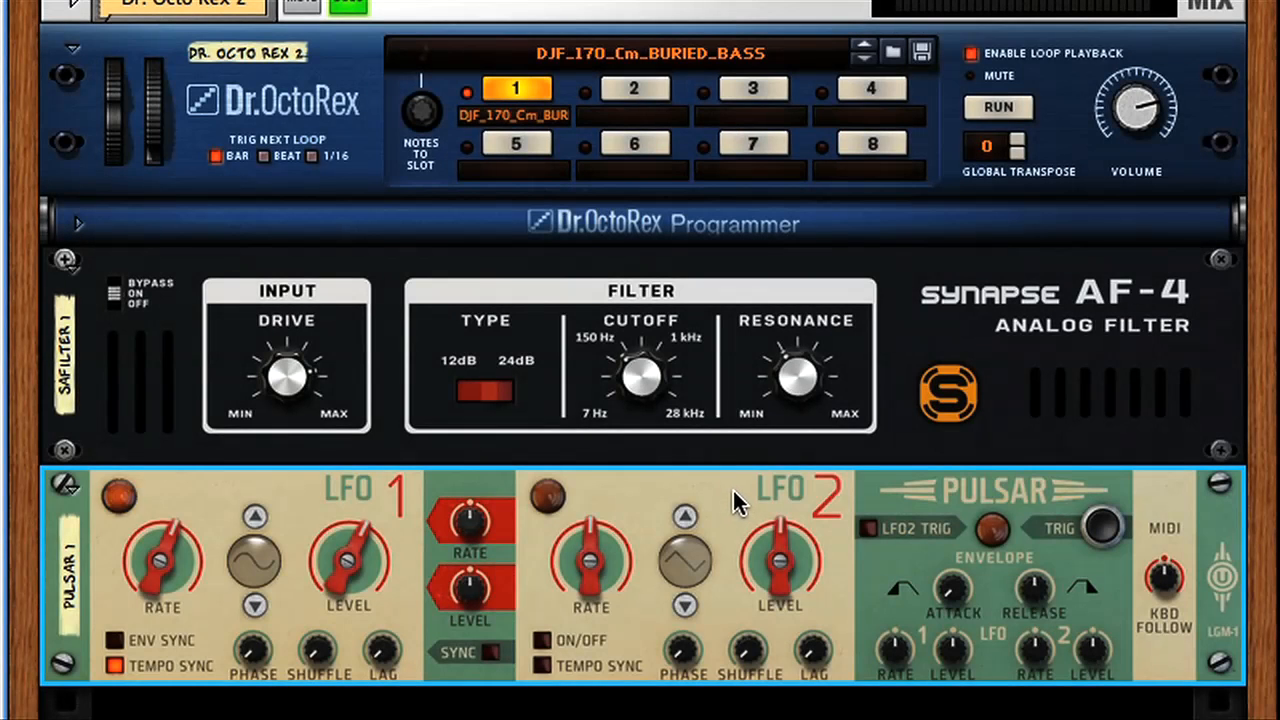
Check on the rear of the rack which Pulsar output feeds the AF-4's Cutoff CV input, and return to the front.
key("Tab")
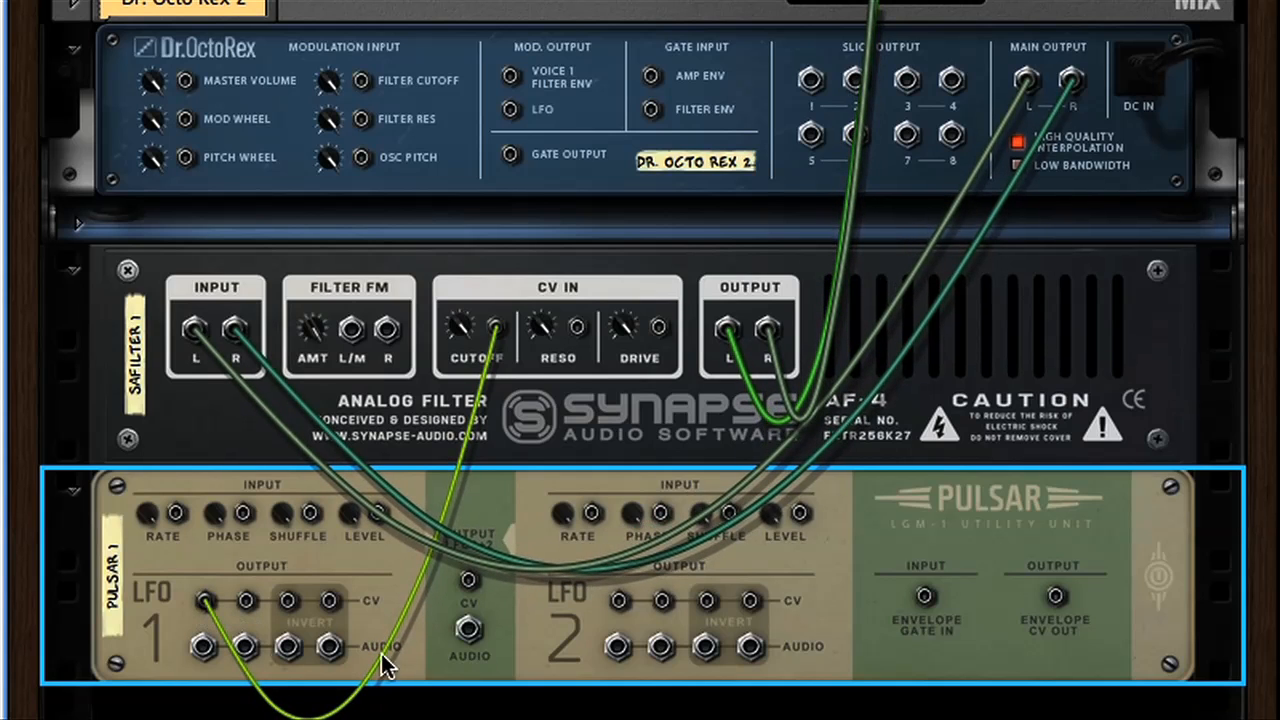
mouse_move(497, 337)
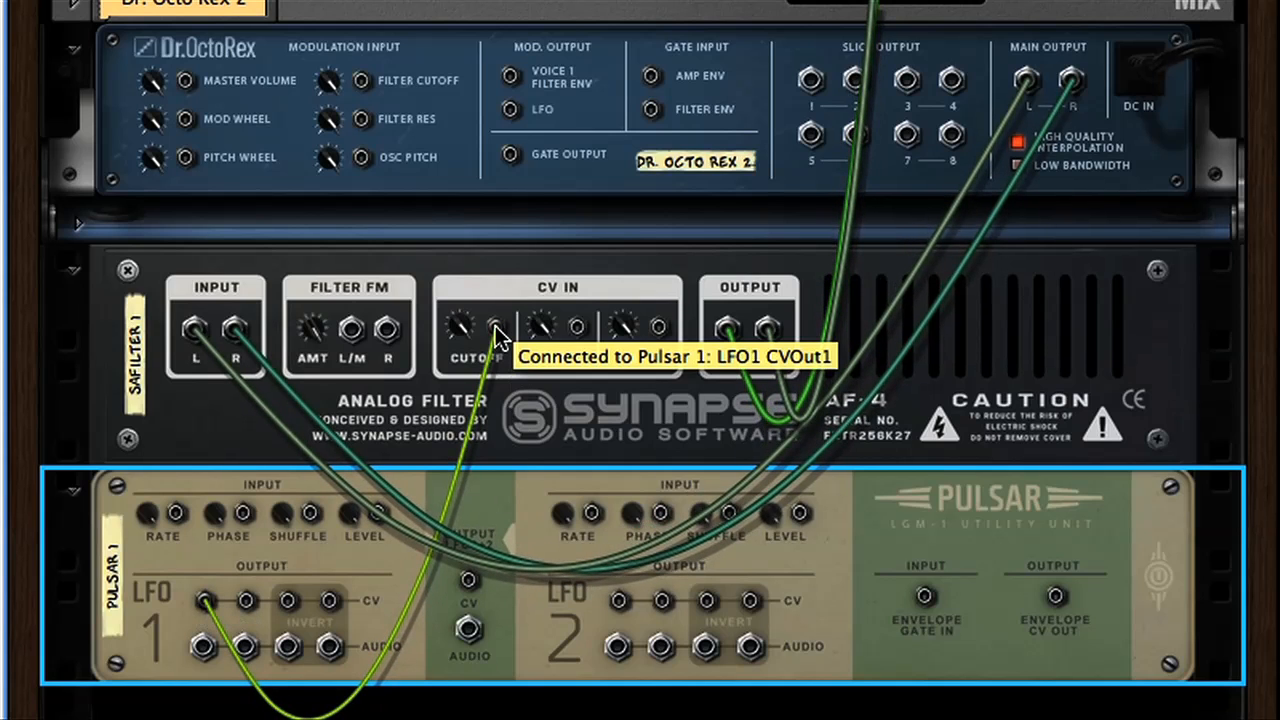
key("Tab")
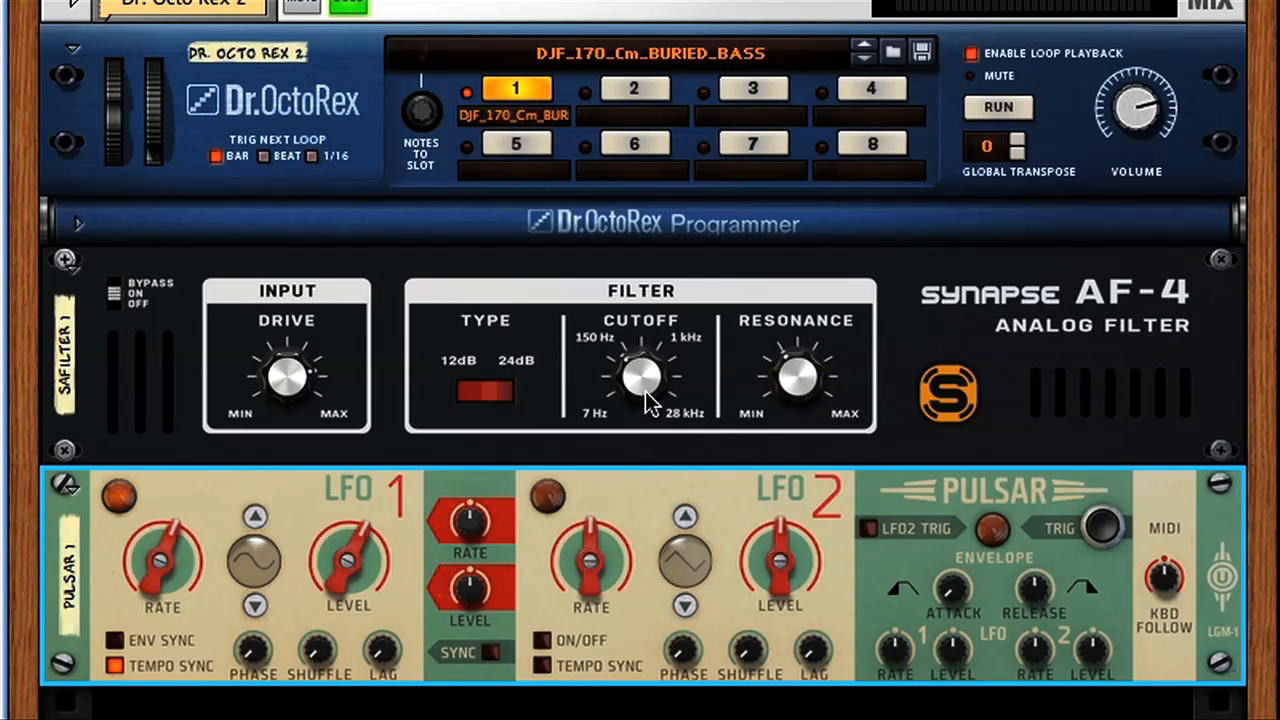
Play the bass loop with Pulsar's LFO 1 modulating the filter, and adjust the AF-4's Resonance.
key("space")
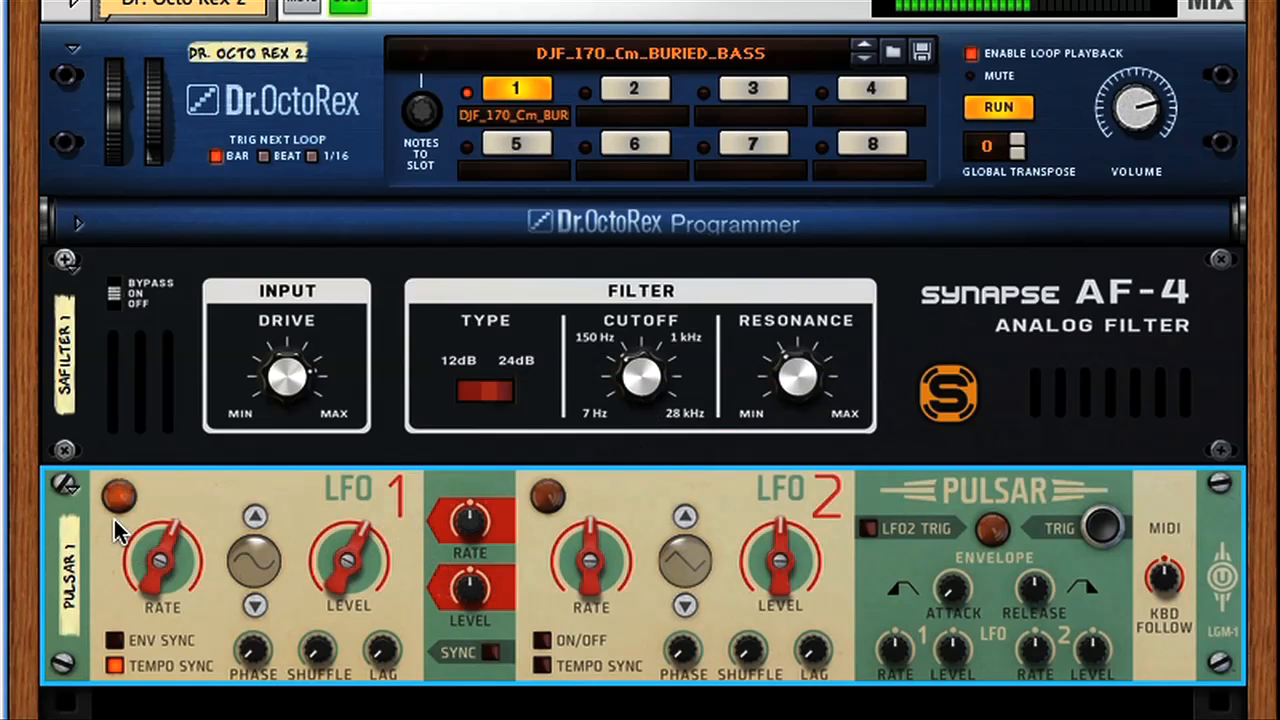
mouse_move(114, 519)
left_click_drag(797, 388, 800, 405)
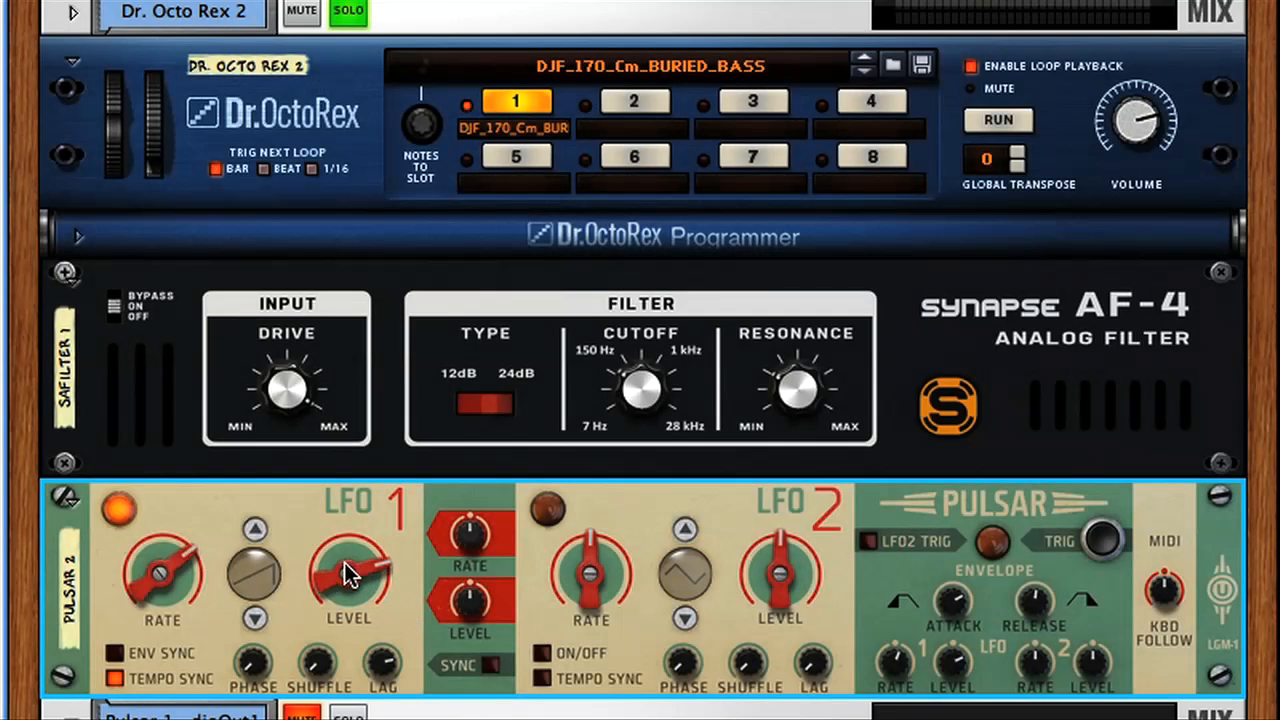
Step through Pulsar 2's LFO 1 waveforms past square and staircase to the decaying curve.
left_click(256, 620)
left_click(256, 620)
left_click(256, 620)
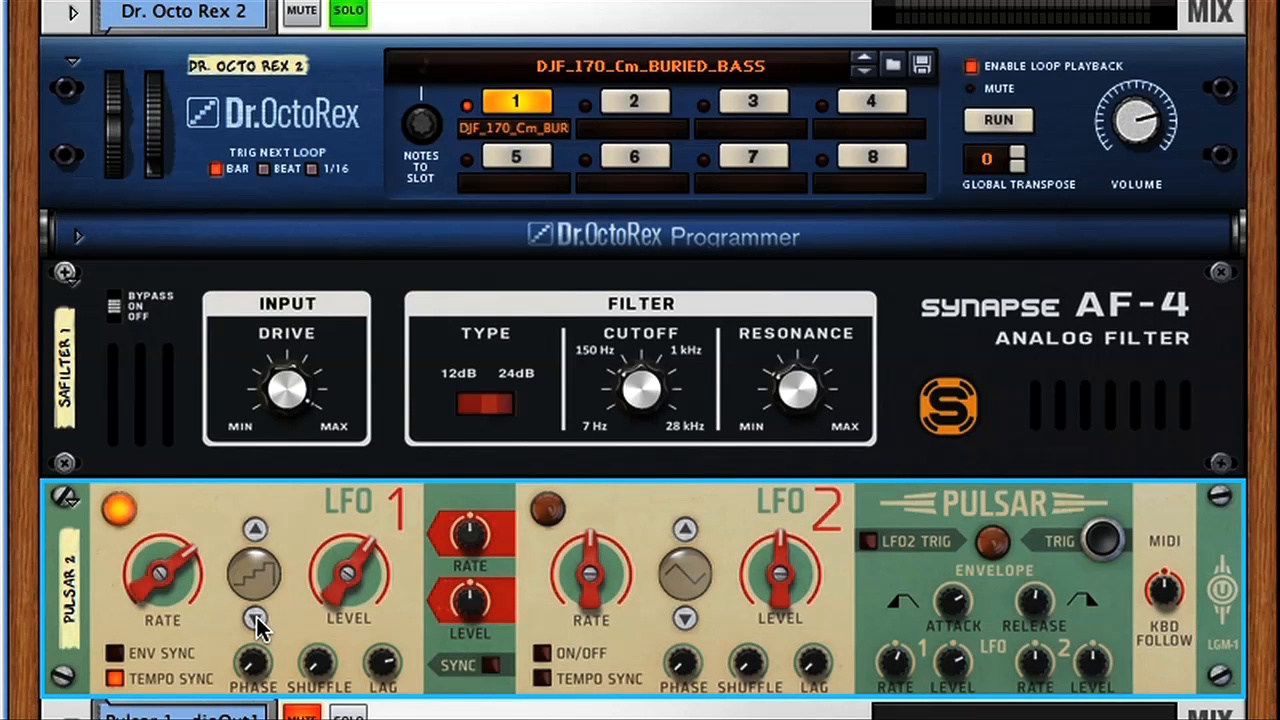
left_click(256, 620)
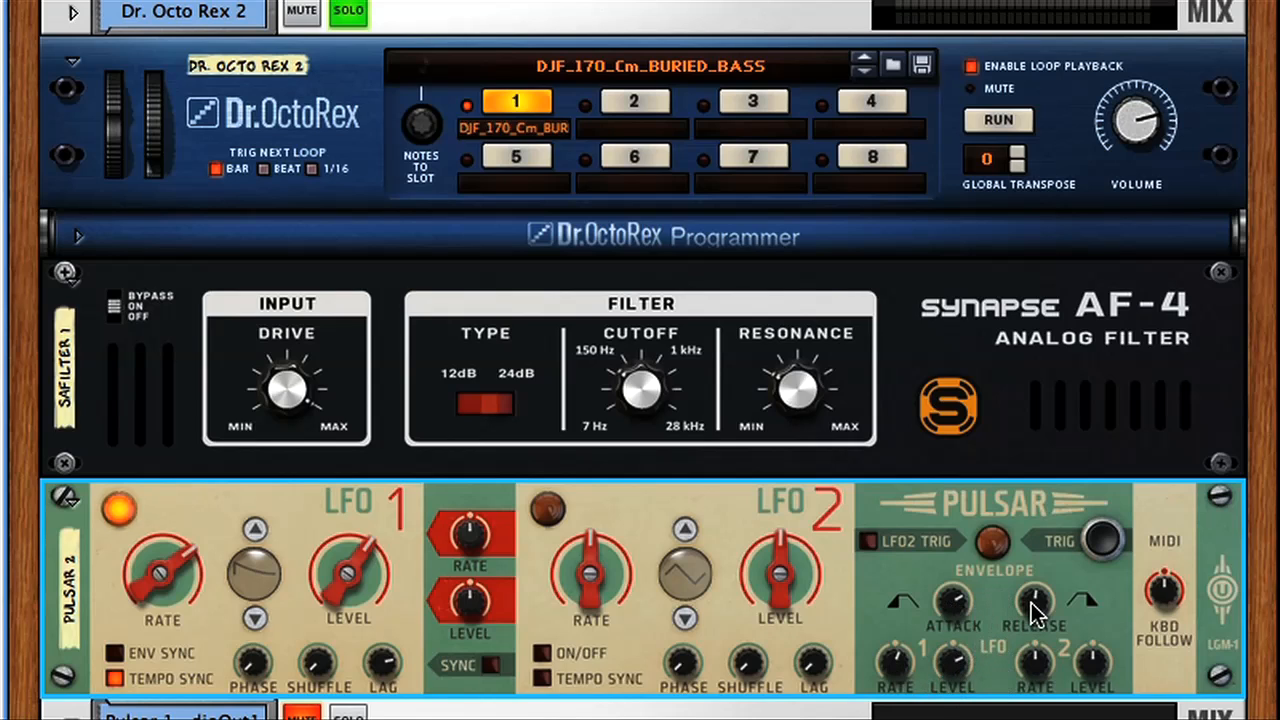
Play the bass loop, trigger Pulsar 2's envelope manually, and turn off solo on the Dr. Octo Rex 2 channel.
left_click(1101, 538)
key("space")
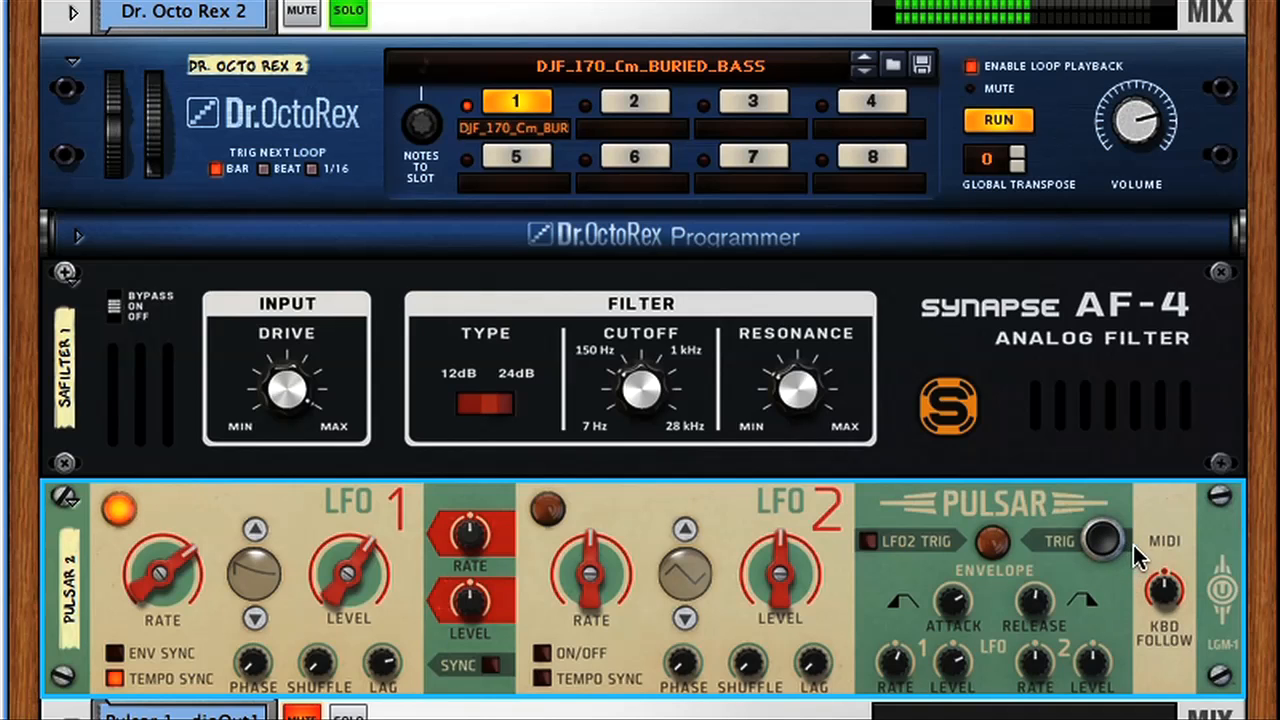
left_click(1104, 544)
left_click(1104, 542)
left_click(349, 12)
Trigger Pulsar 2's envelope repeatedly during unsoloed playback to hear its effect on the filtered bass.
left_click(1100, 540)
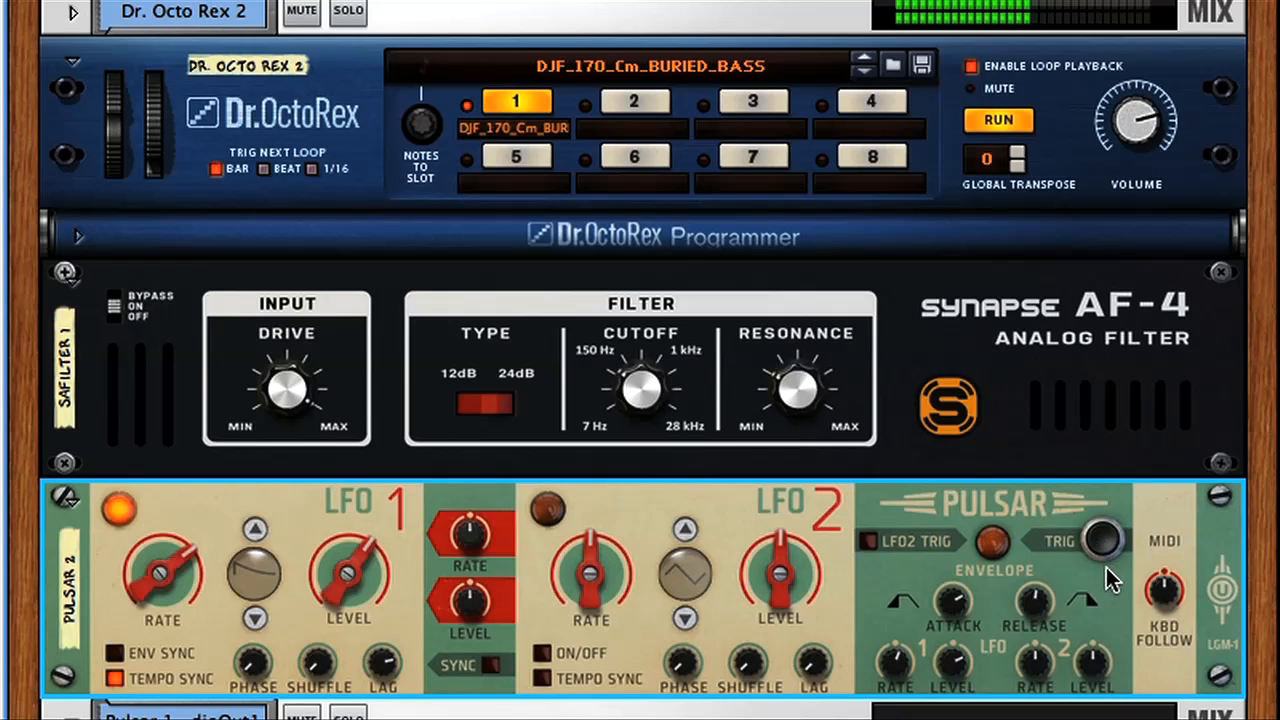
left_click(1103, 541)
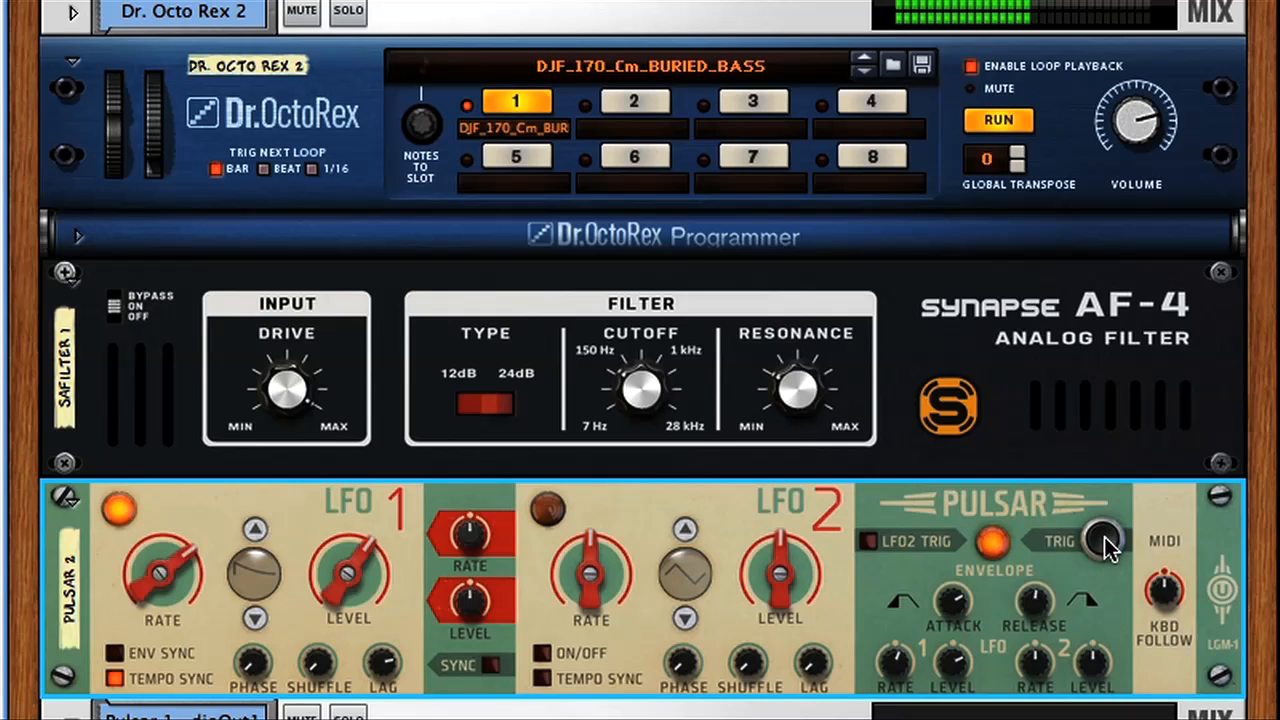
left_click(1104, 545)
left_click(1103, 541)
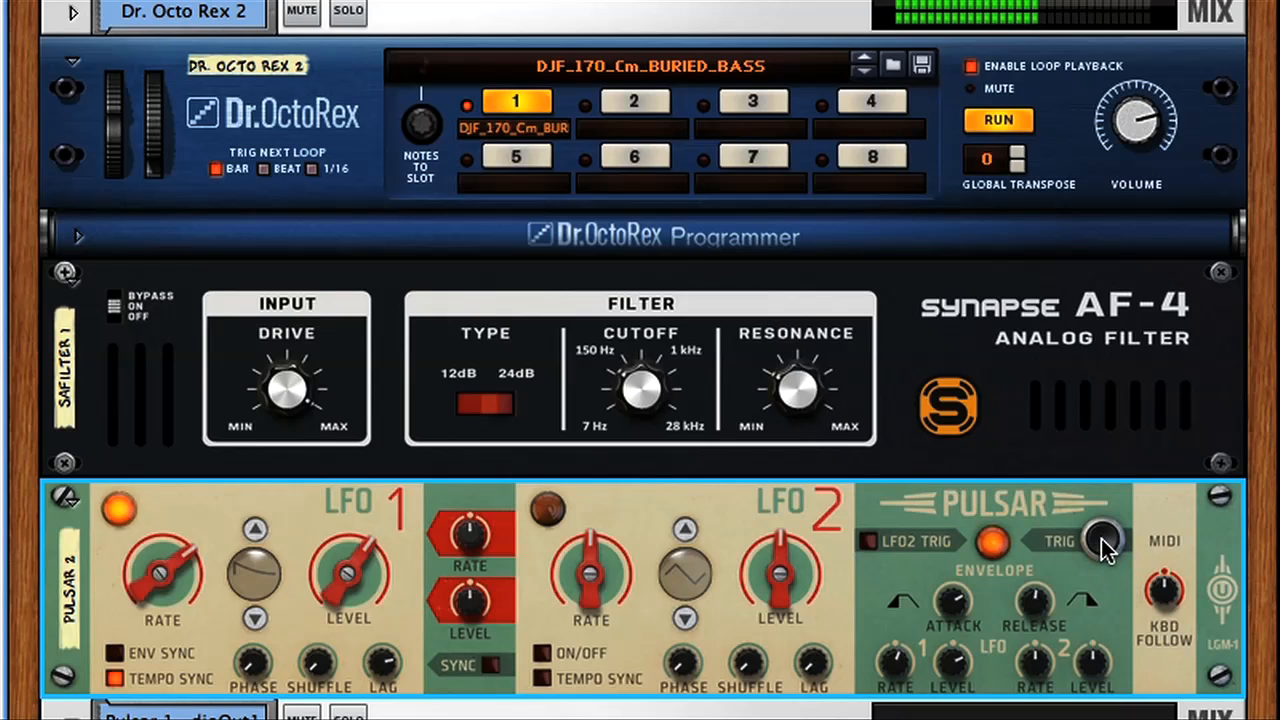
left_click(1109, 542)
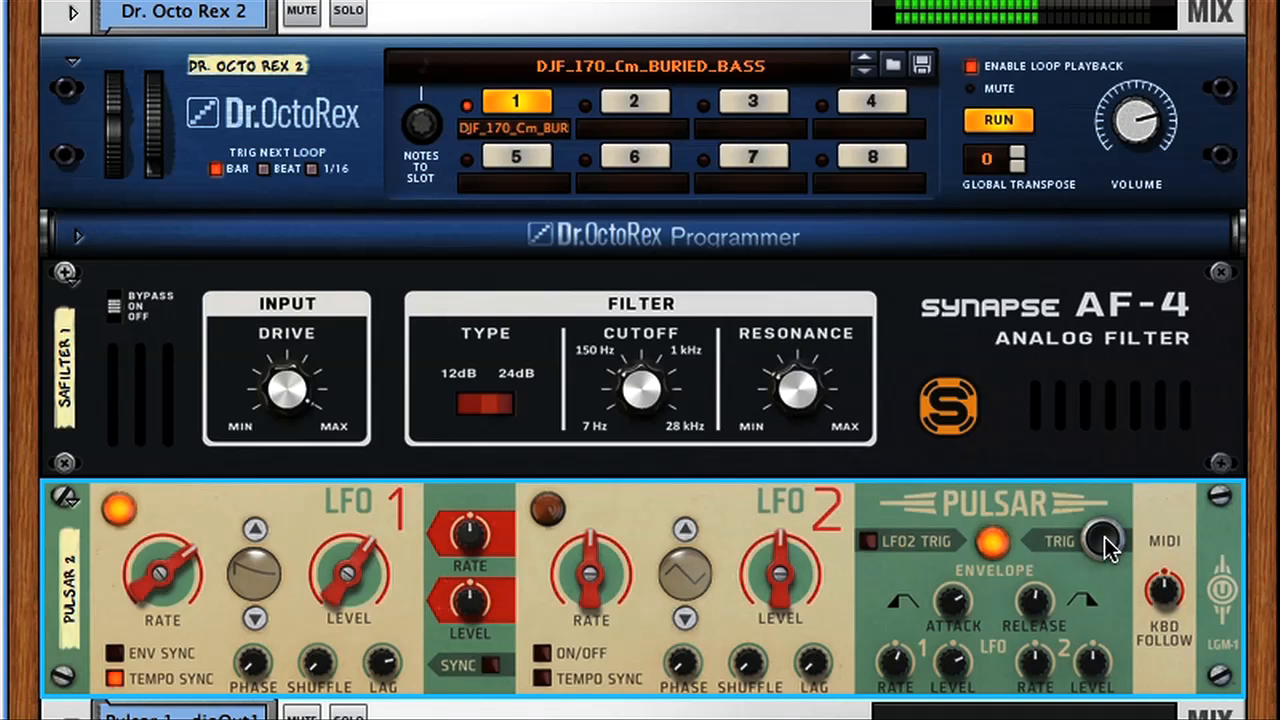
left_click(1104, 540)
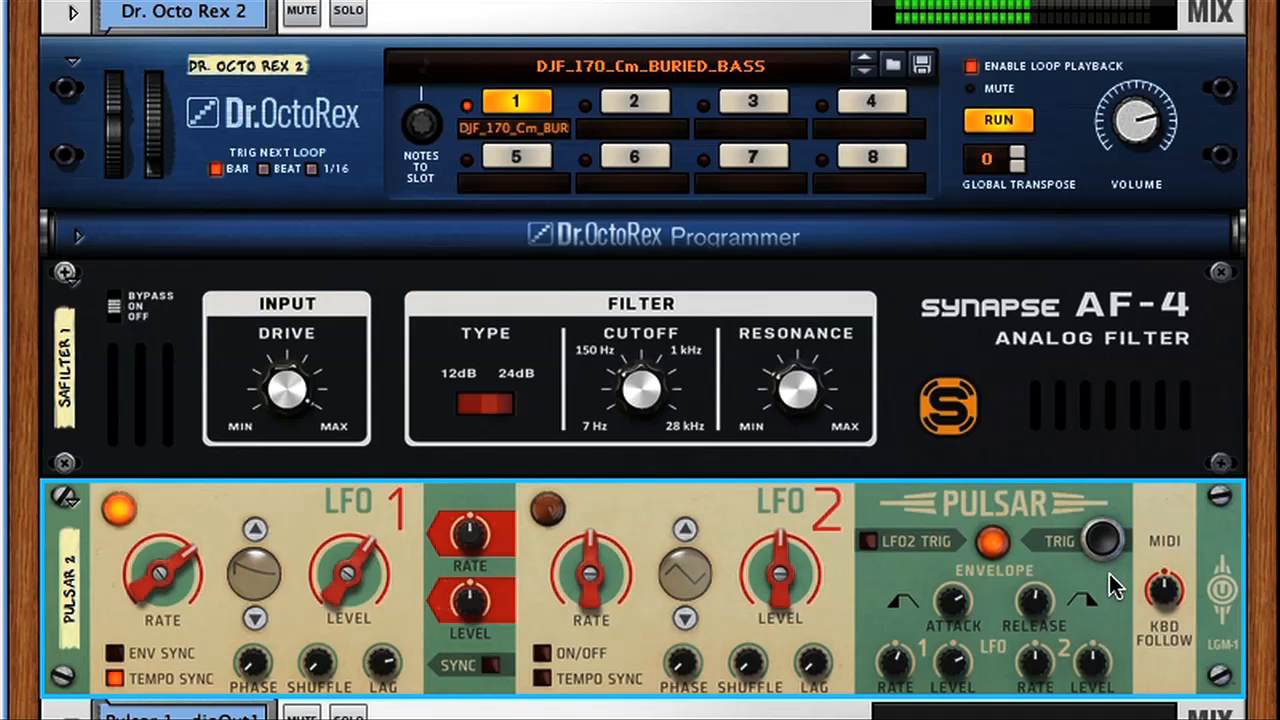
left_click(1100, 545)
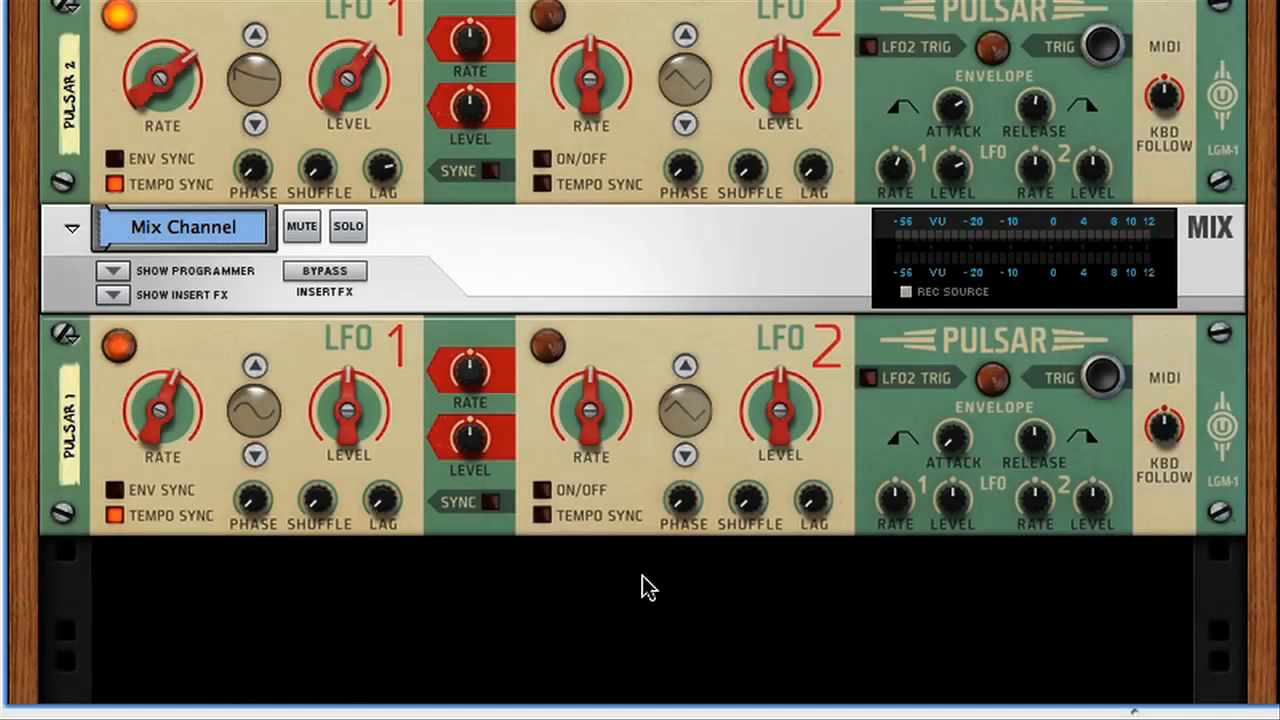
Cable Pulsar 1's first LFO 1 audio output to the left input of the empty Mix Channel.
key("Tab")
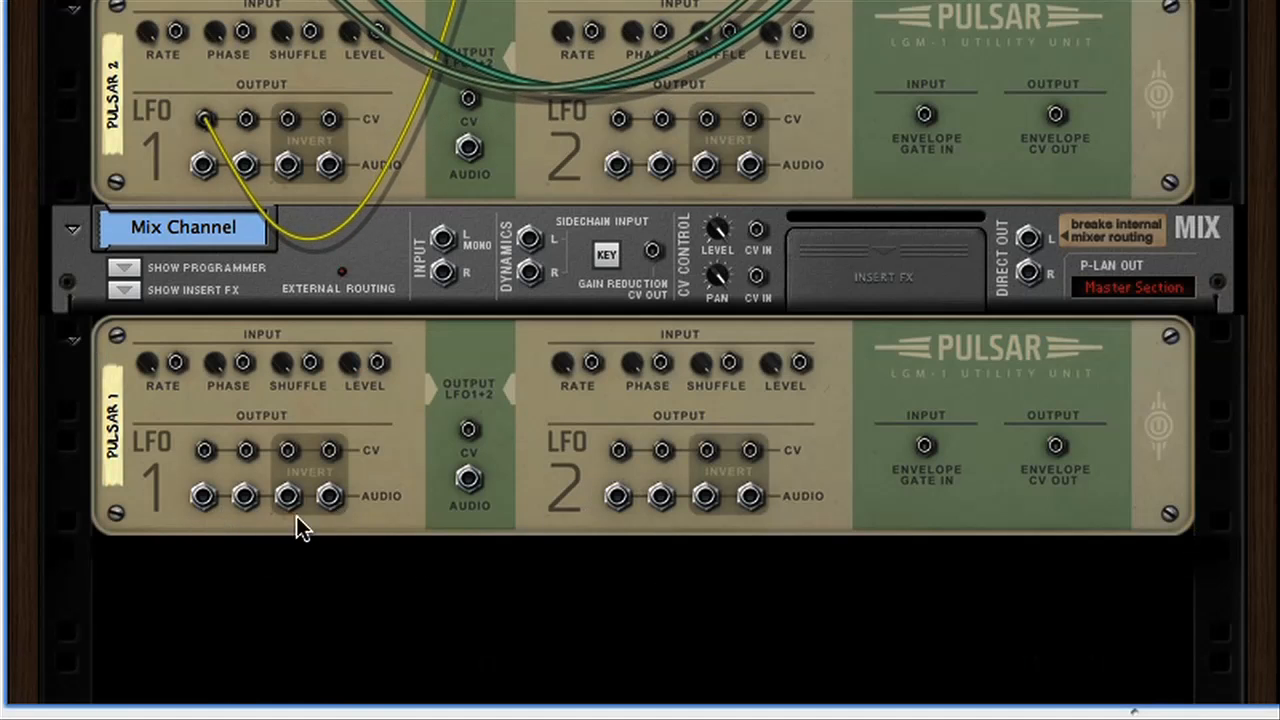
left_click_drag(203, 500, 441, 238)
key("Tab")
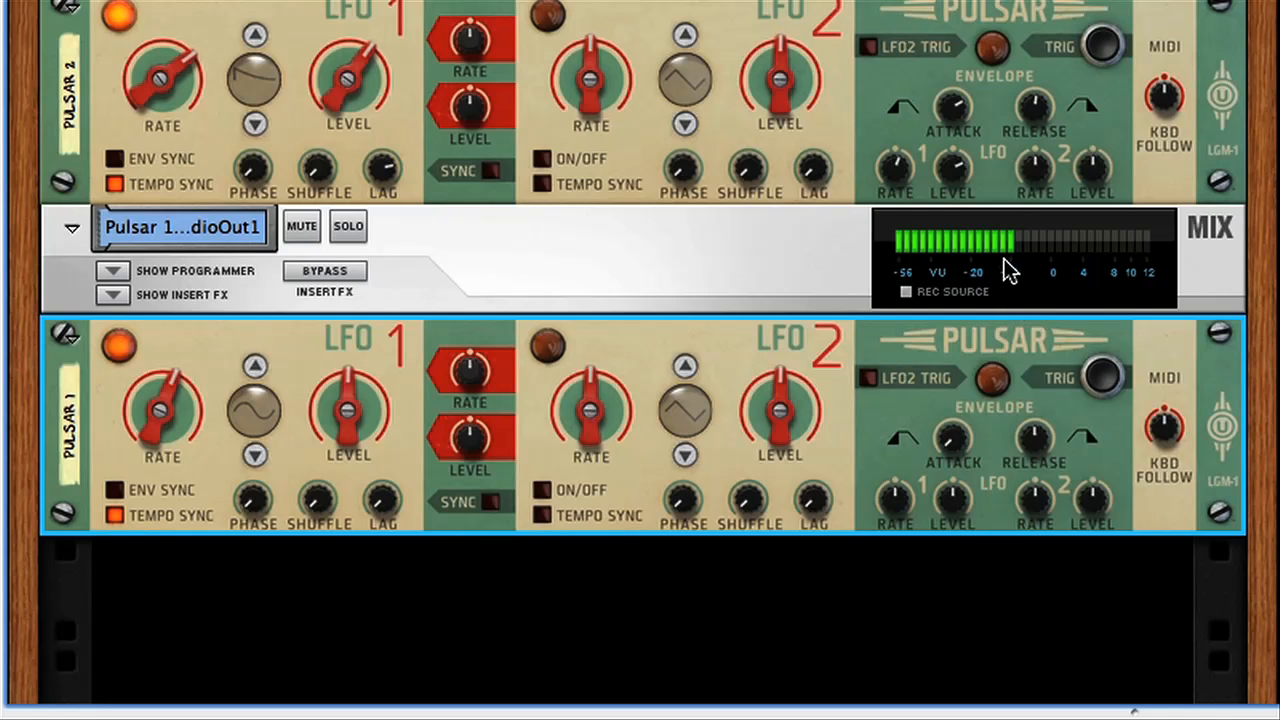
Turn off Tempo Sync for Pulsar 1's LFO 1, raise its Rate to maximum and lower its Level to minimum.
left_click(116, 516)
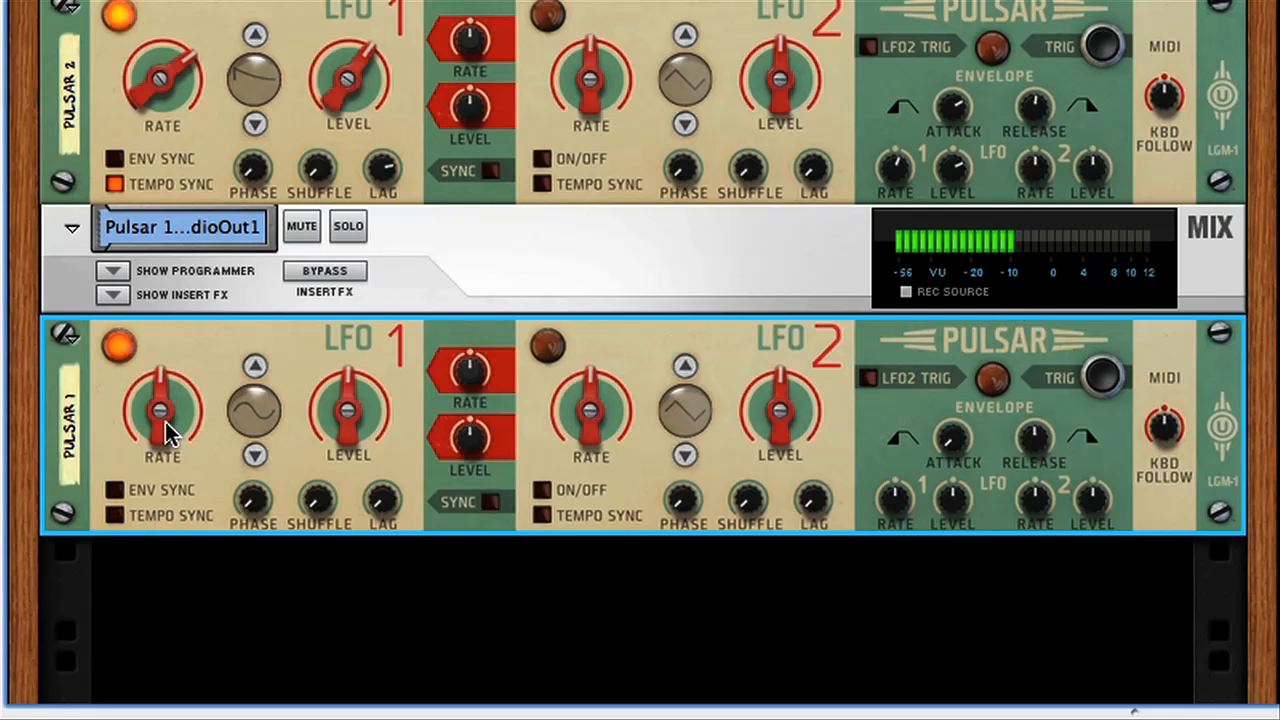
left_click_drag(161, 430, 177, 355)
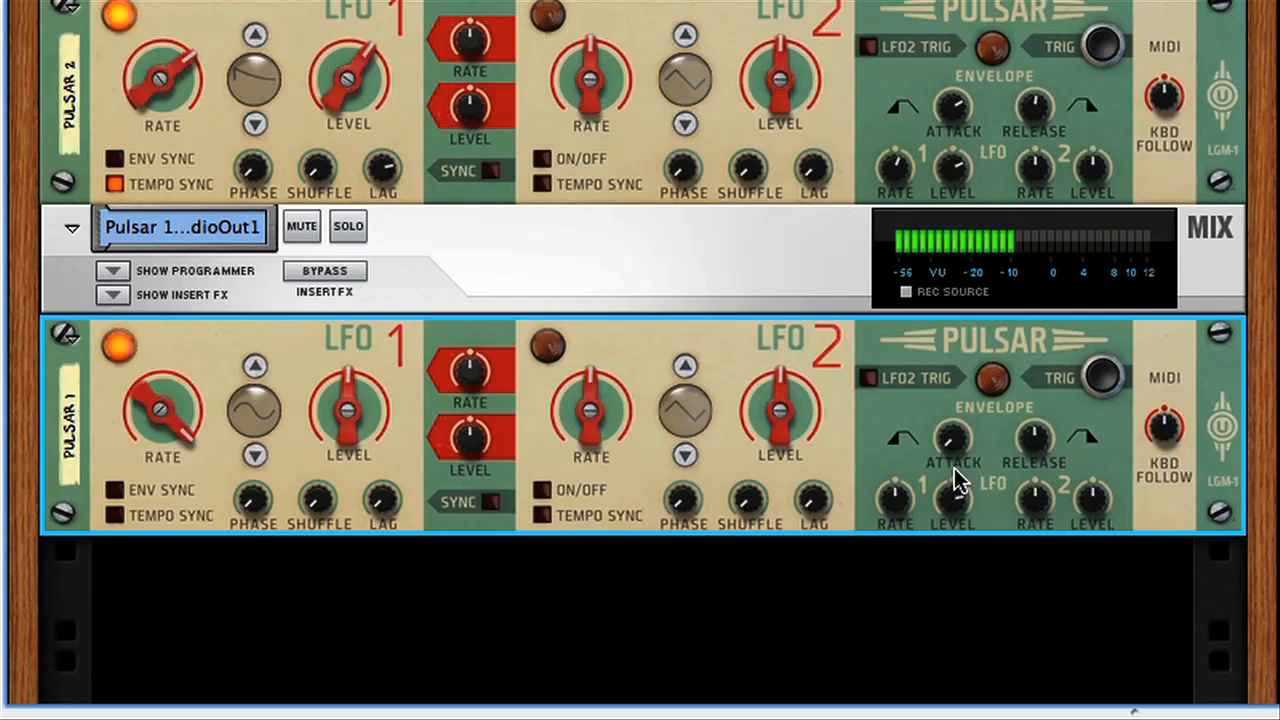
left_click_drag(348, 410, 357, 480)
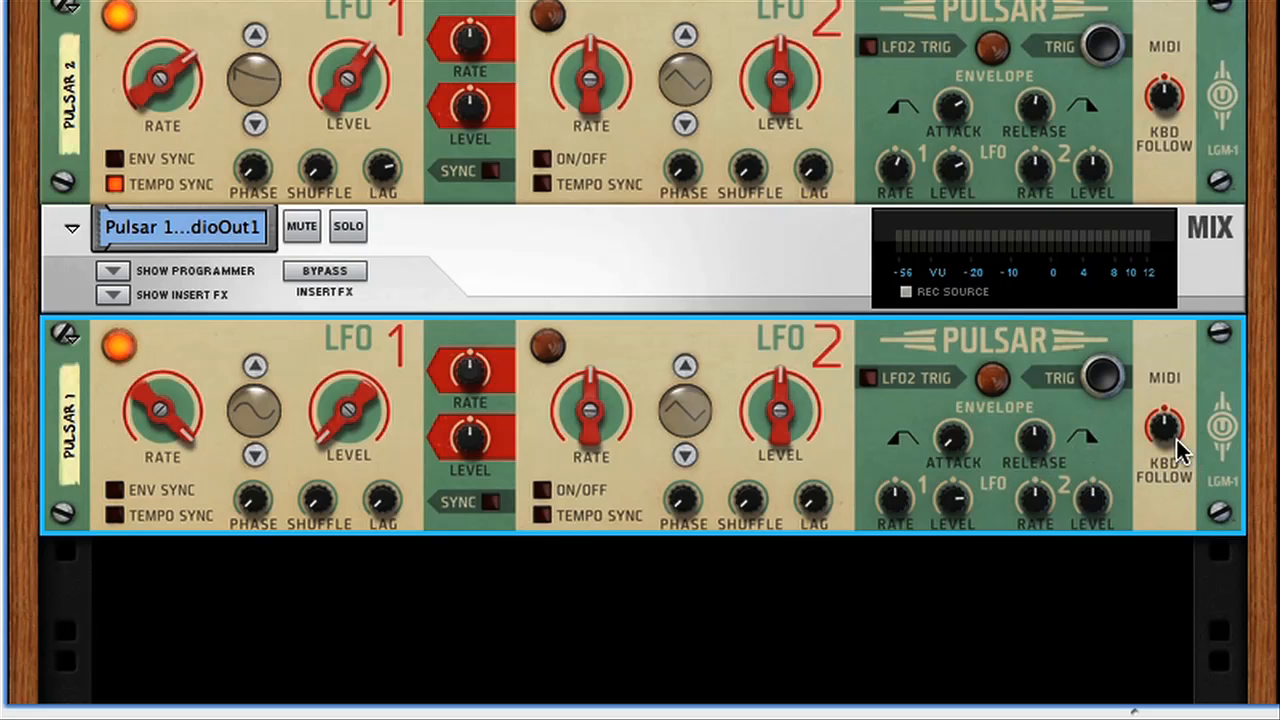
Raise Pulsar 1's KBD Follow to maximum and shorten the envelope Release.
left_click_drag(1165, 432, 1164, 320)
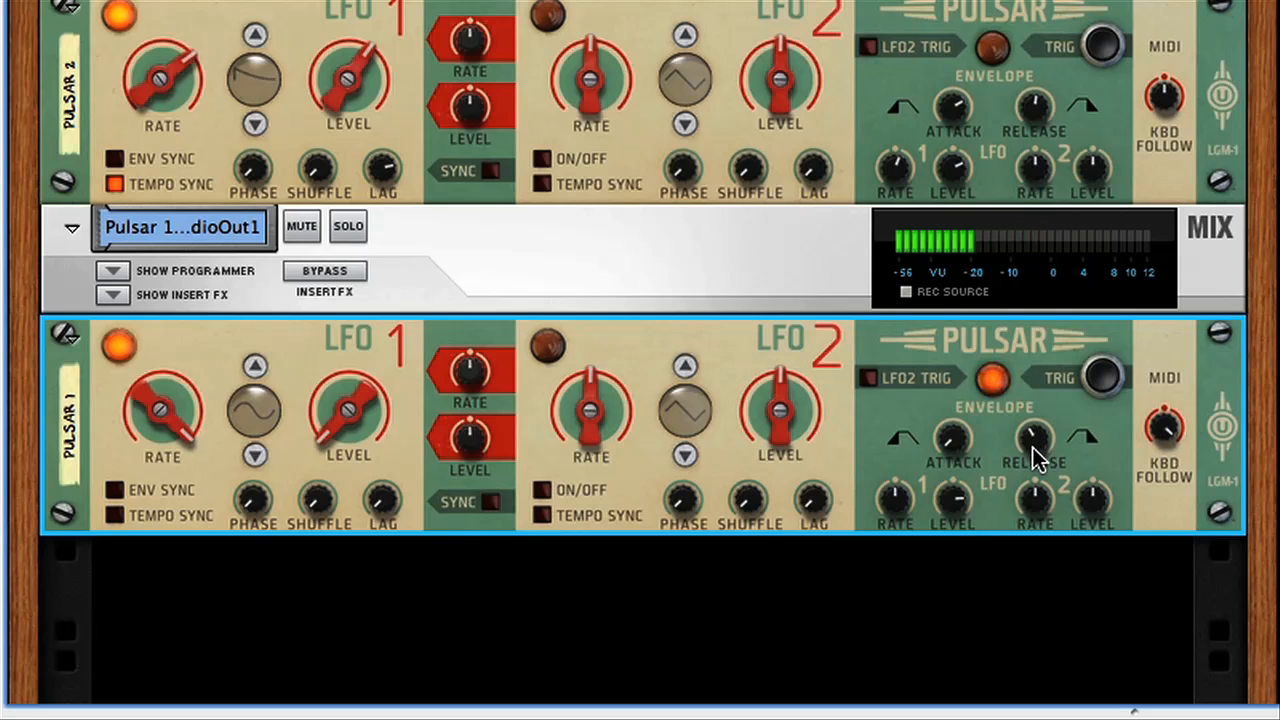
left_click_drag(1033, 434, 1037, 449)
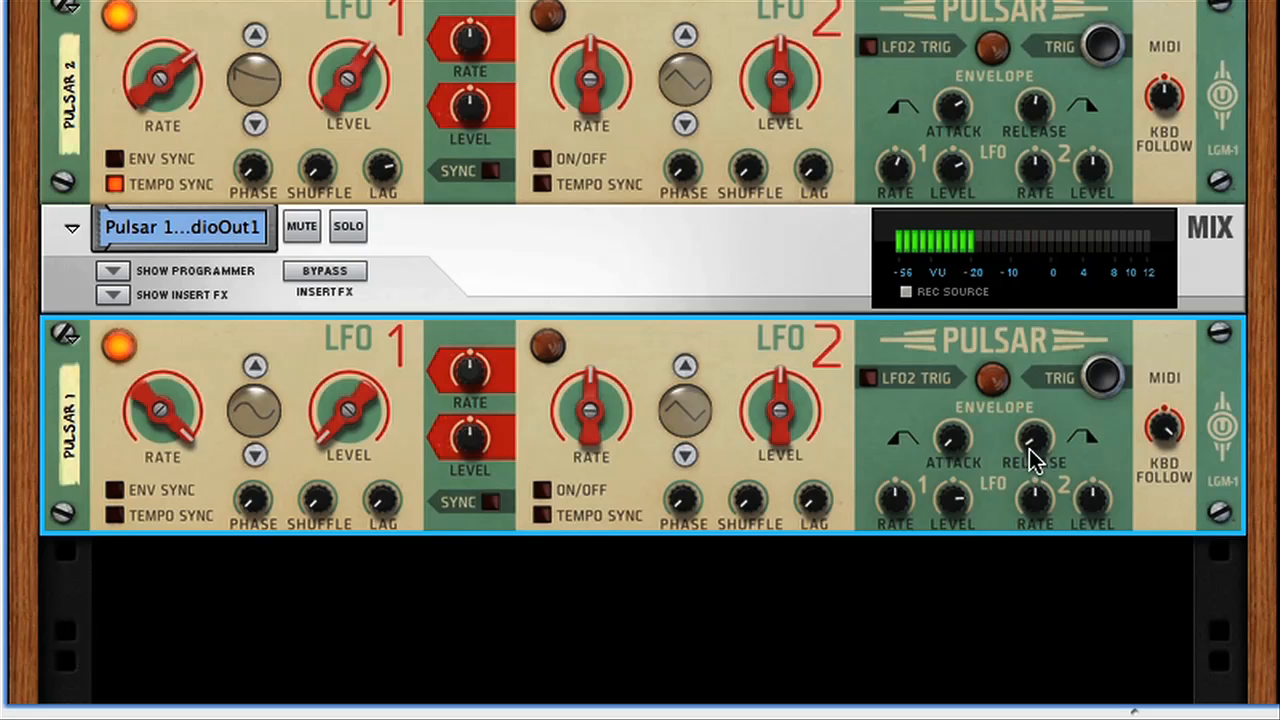
Try different waveforms on Pulsar 1's LFO 1, settle on the square wave, and raise its Shuffle.
left_click(255, 454)
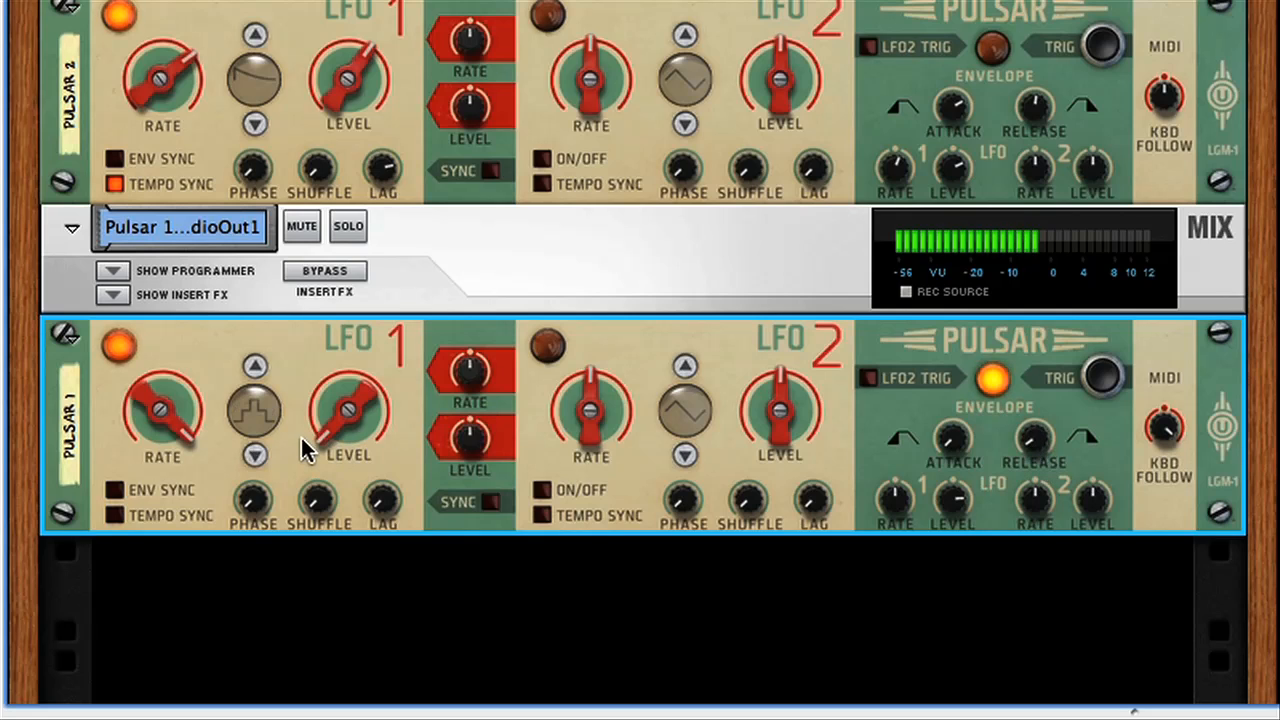
left_click(255, 454)
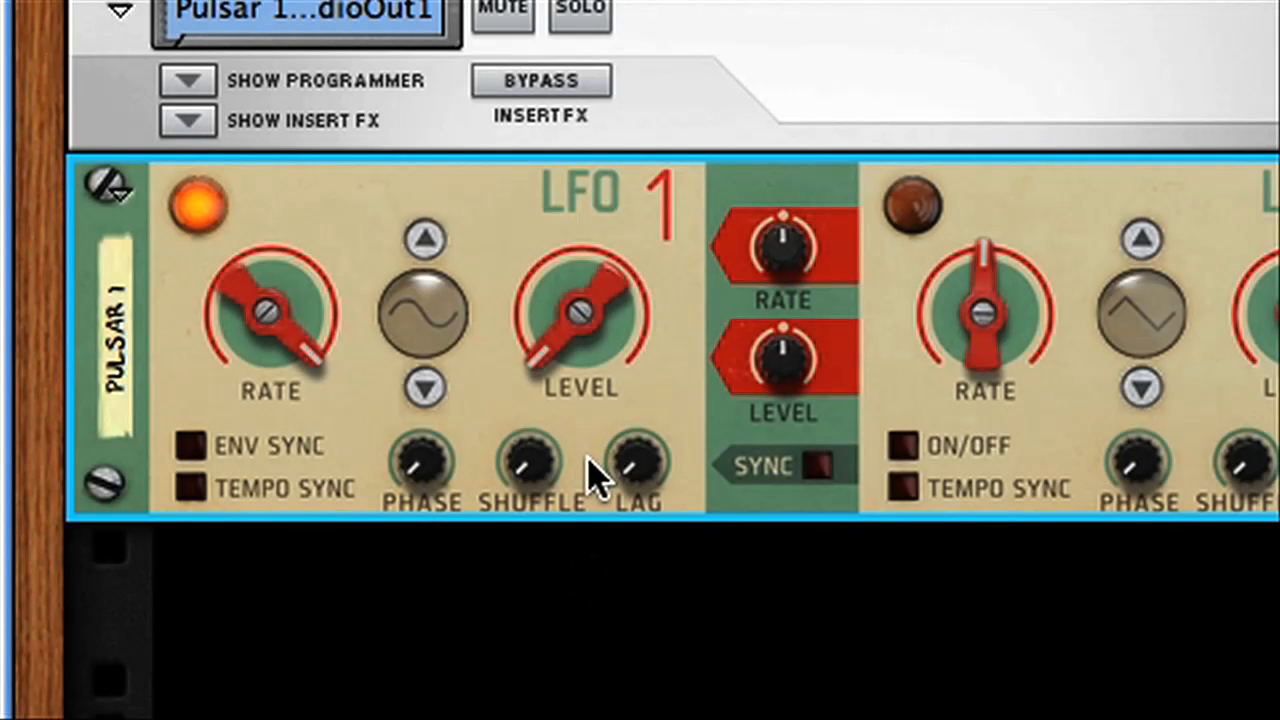
left_click(440, 330)
left_click(427, 242)
left_click(430, 240)
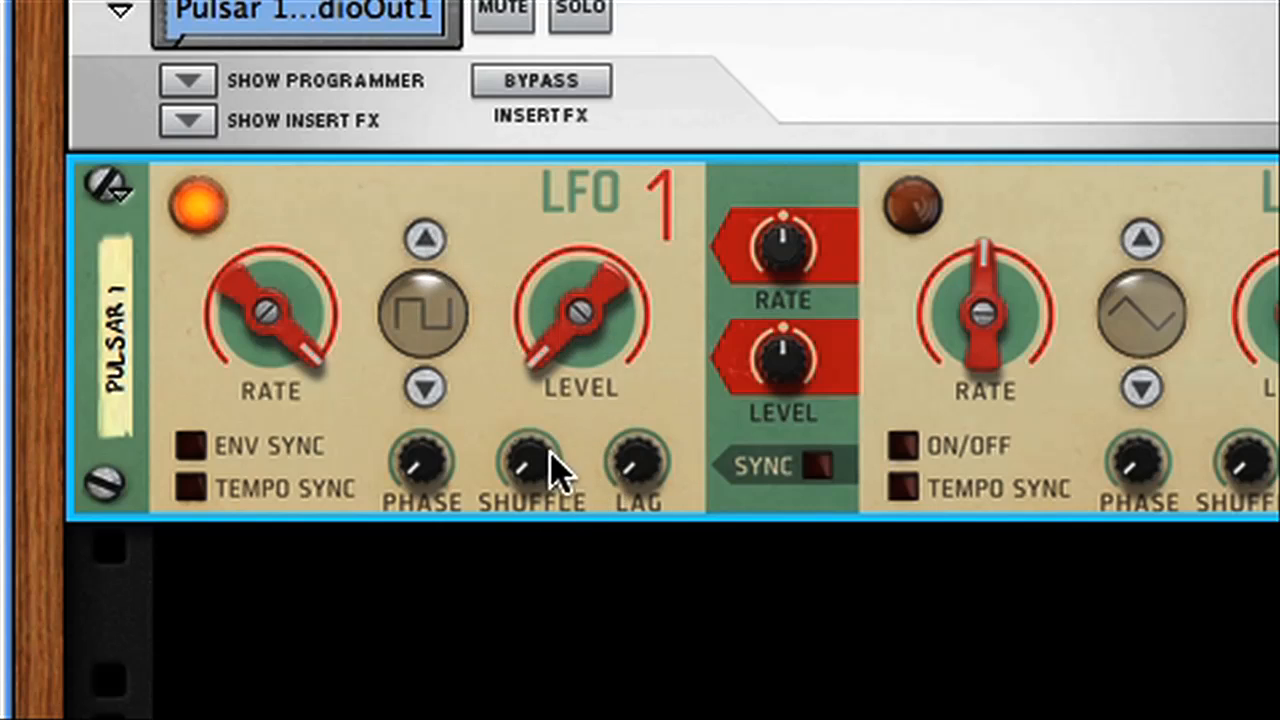
mouse_move(521, 456)
left_mouse_down()
mouse_move(511, 429)
mouse_move(525, 316)
mouse_move(519, 437)
left_mouse_up()
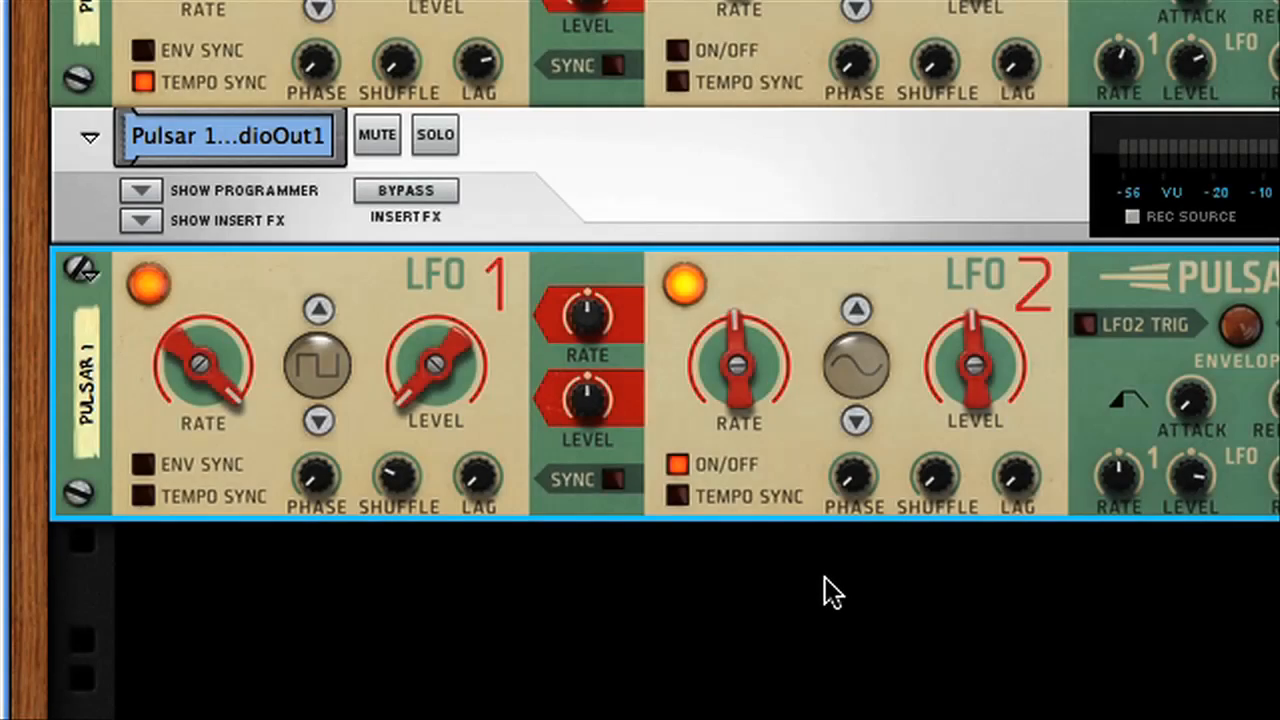
Patch Pulsar 1's LFO 2 CV output to LFO 1's Shuffle input, switch LFO 2 on with a sine wave, and raise its Rate.
key("Tab")
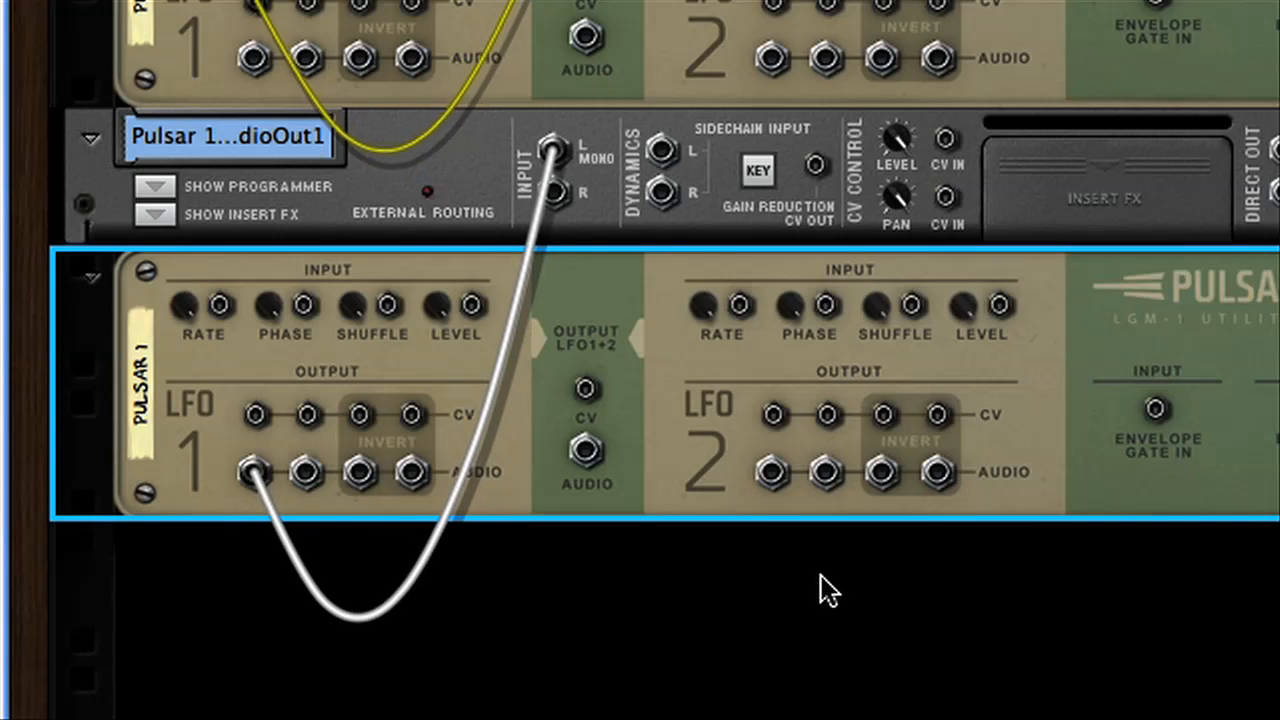
left_click_drag(772, 416, 388, 306)
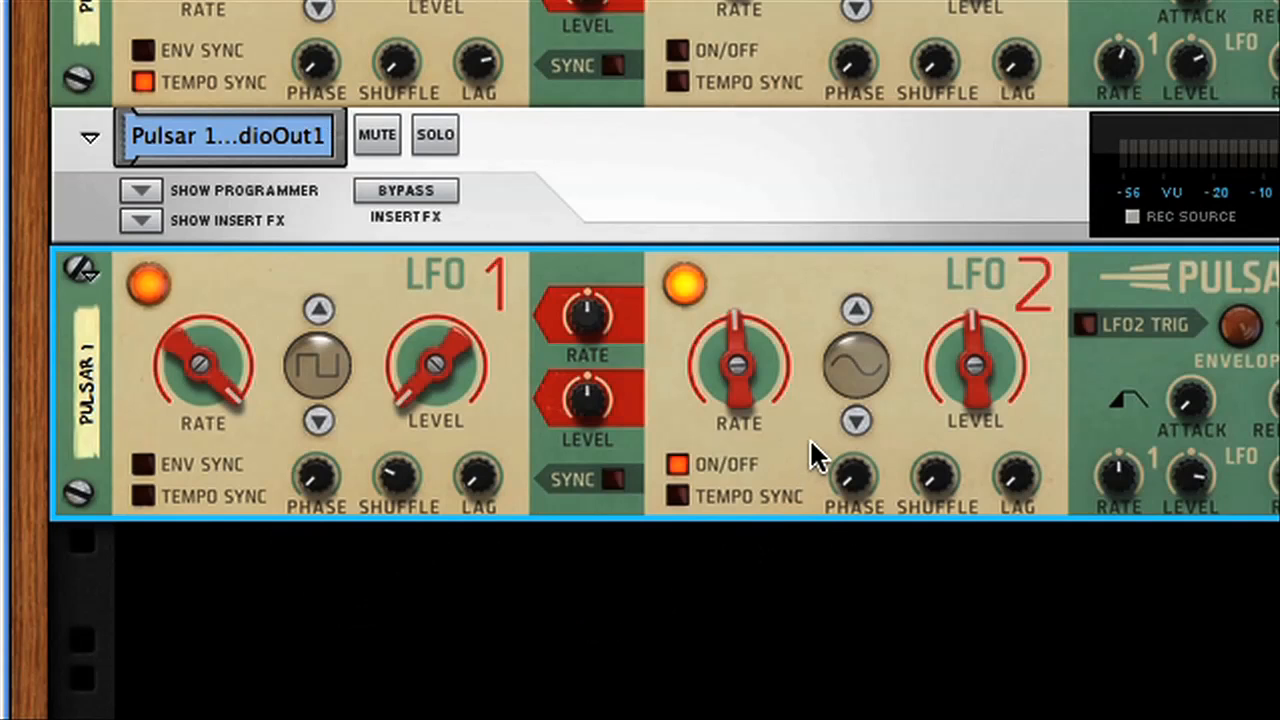
left_click_drag(737, 371, 737, 345)
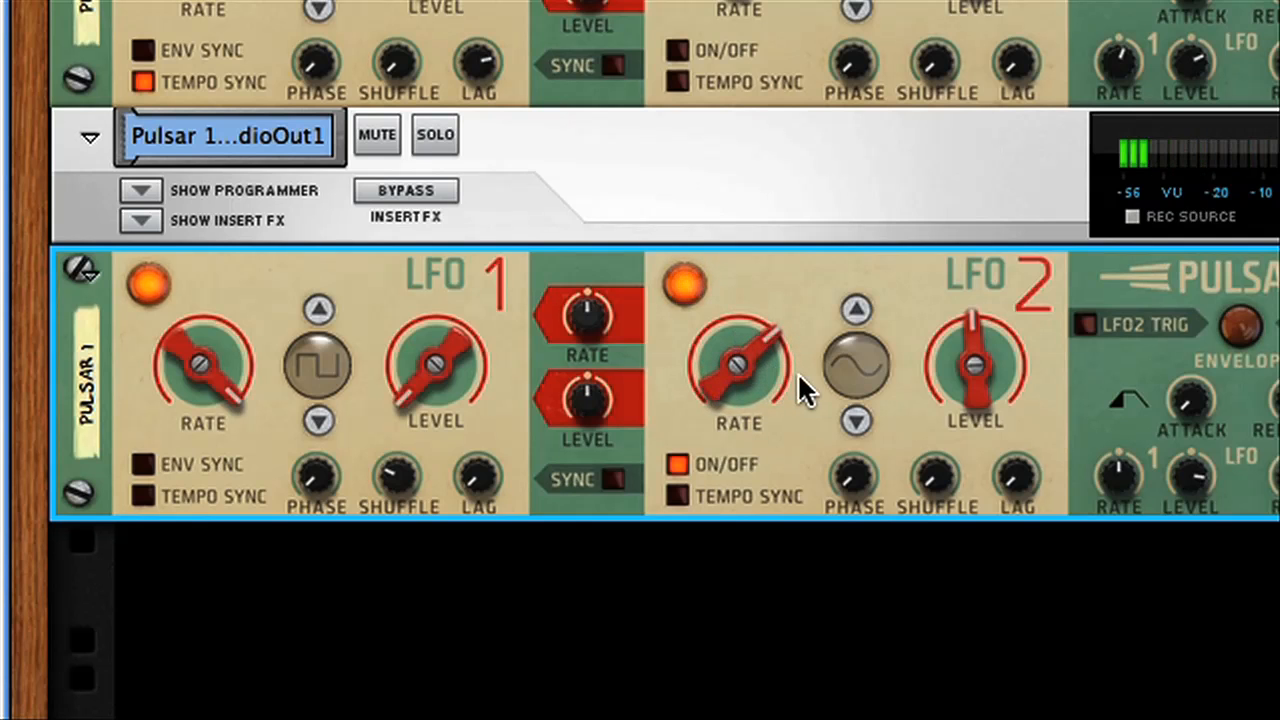
Move the LFO 2 modulation cable from LFO 1's Shuffle input to its Rate input.
key("Tab")
left_click_drag(388, 304, 220, 304)
key("Tab")
Change Pulsar 1's LFO 1 waveform to sine and raise LFO 2's Rate to maximum.
left_click(318, 420)
left_click(318, 420)
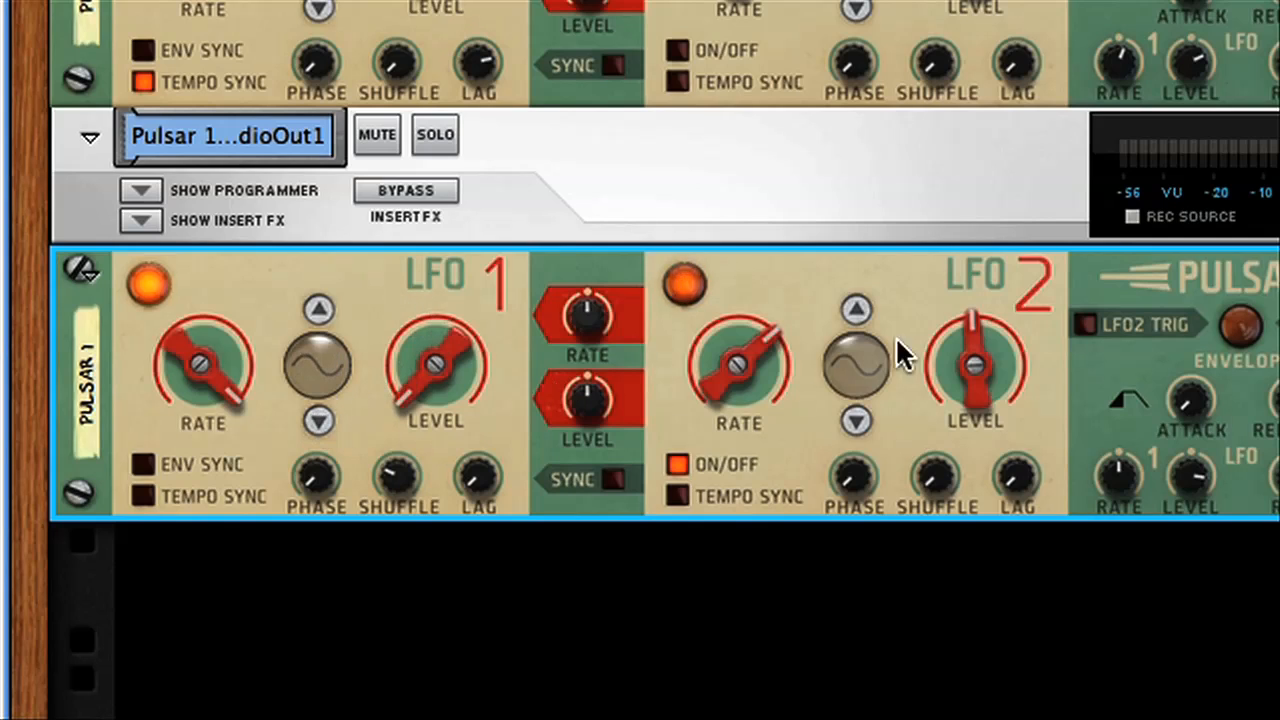
left_click_drag(752, 362, 755, 291)
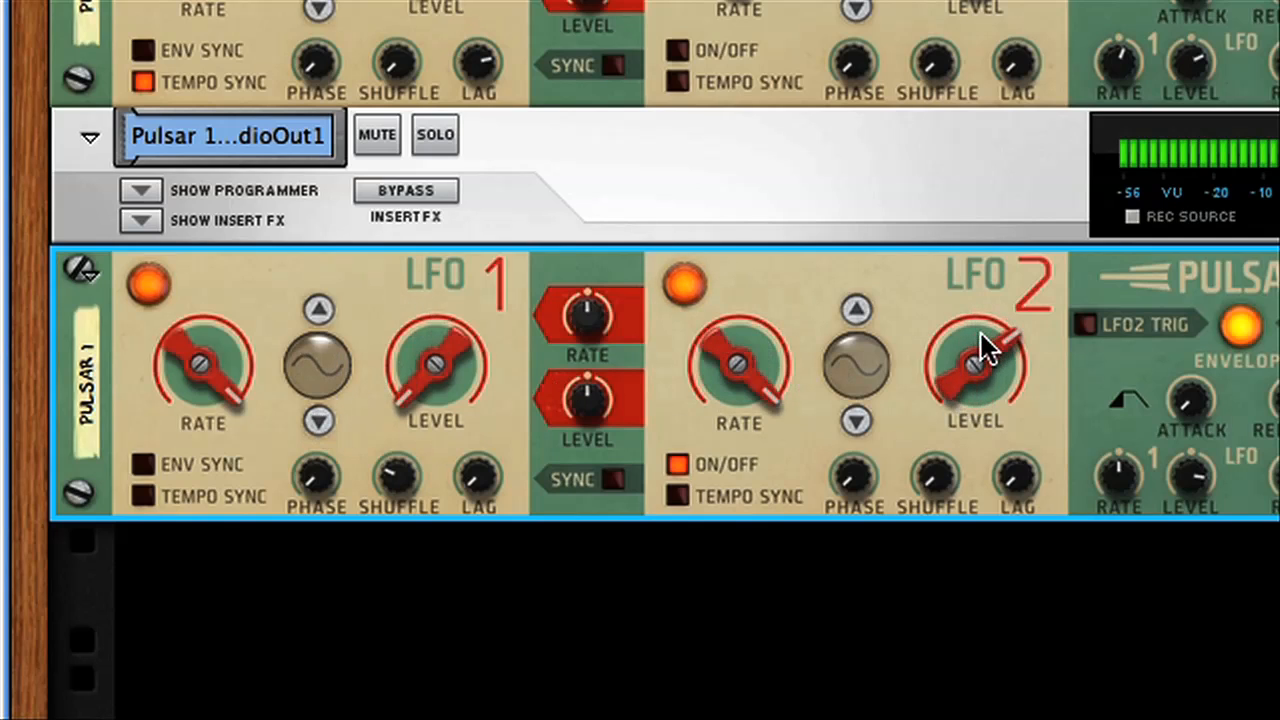